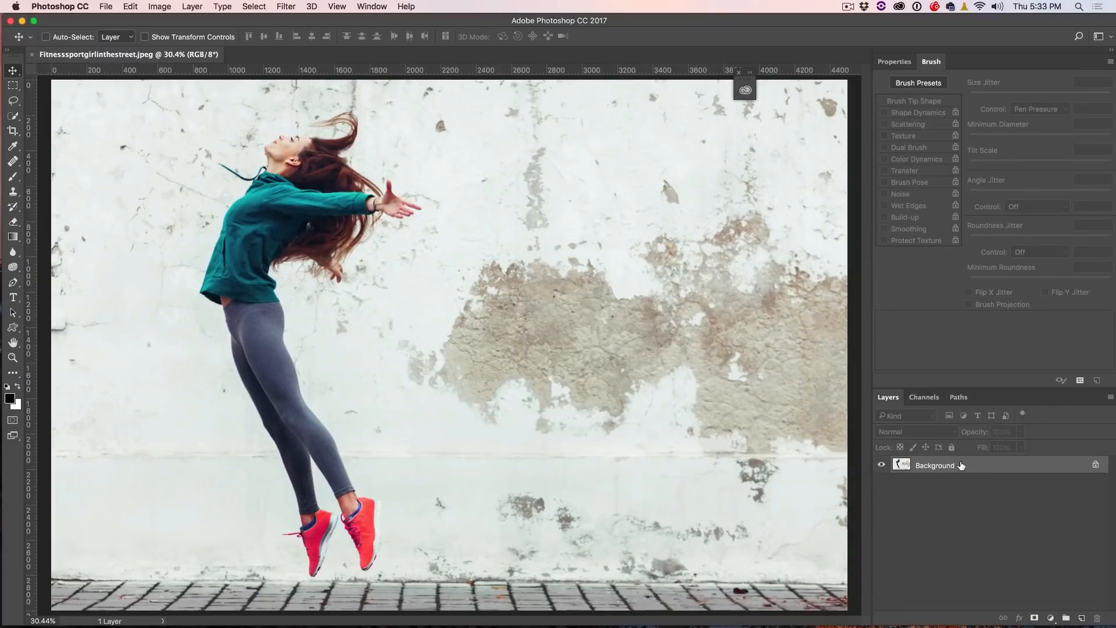
pyautogui.keyDown('alt'); pyautogui.scroll(-2, 654, 364); pyautogui.keyUp('alt')
pyautogui.keyDown('alt'); pyautogui.scroll(-2, 686, 393); pyautogui.keyUp('alt')
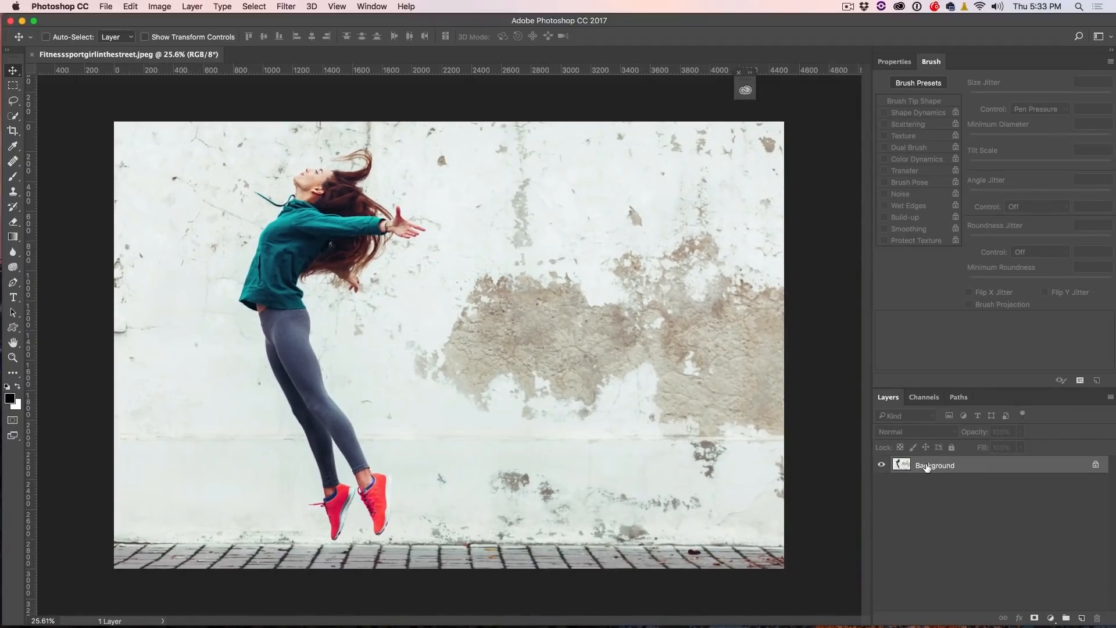
# Duplicate the photo layer twice and hide the top copy
pyautogui.hotkey('ctrl', 'j')
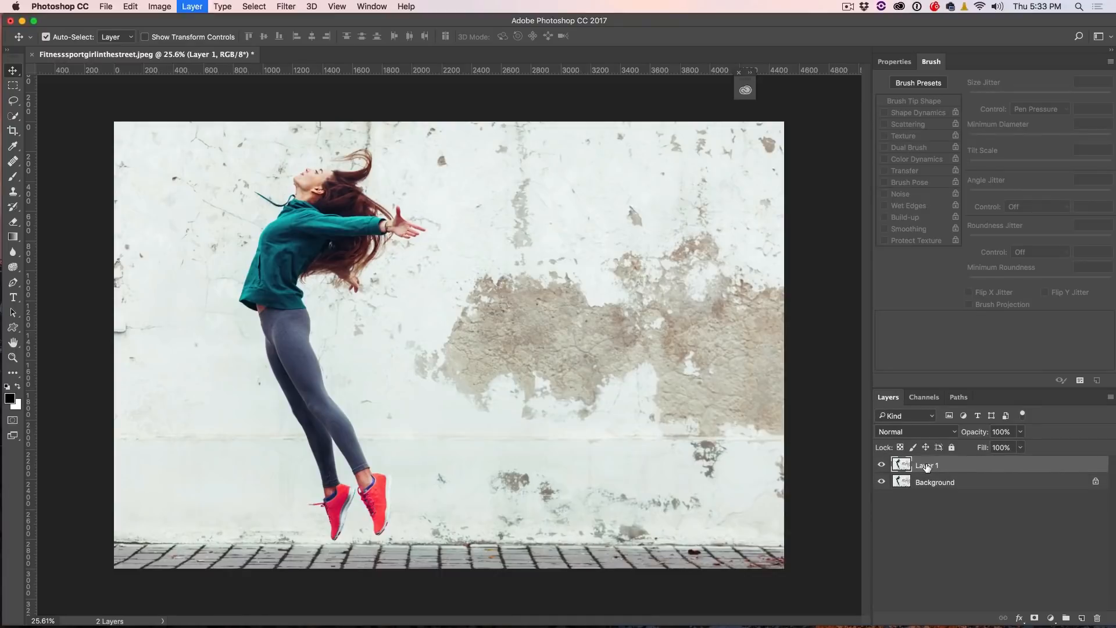
pyautogui.hotkey('ctrl', 'j')
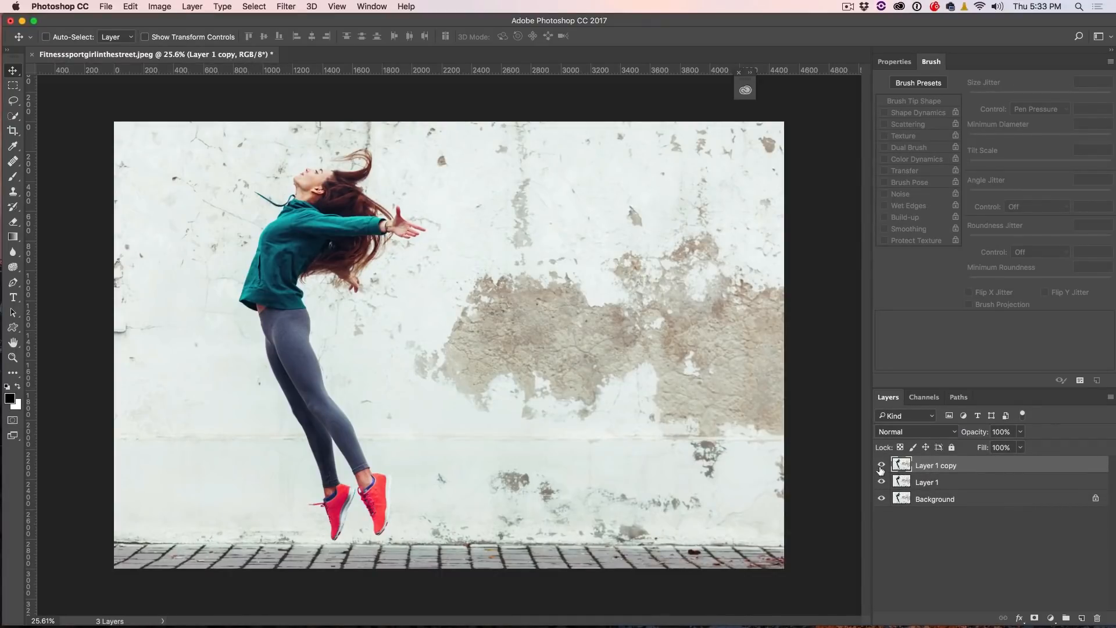
pyautogui.click(880, 466)
# Rename Layer 1 to 'outside' and Layer 1 copy to 'inside', then select outside
pyautogui.click(926, 482)
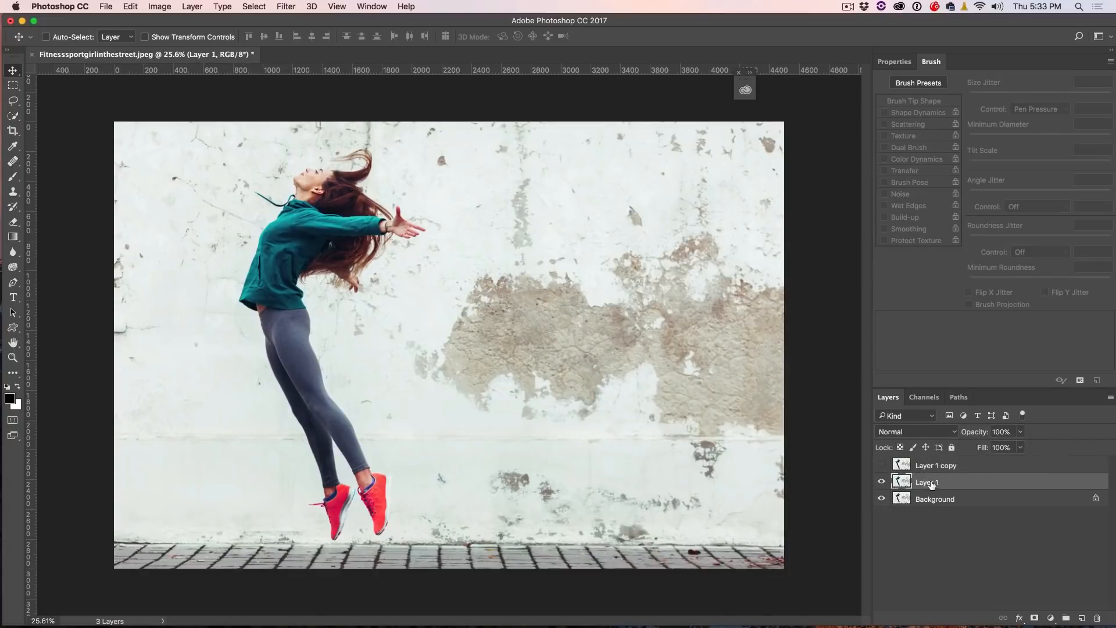
pyautogui.doubleClick(926, 481)
pyautogui.write('b')
pyautogui.write('outside')
pyautogui.press('Return')
pyautogui.doubleClick(945, 465)
pyautogui.write('inside')
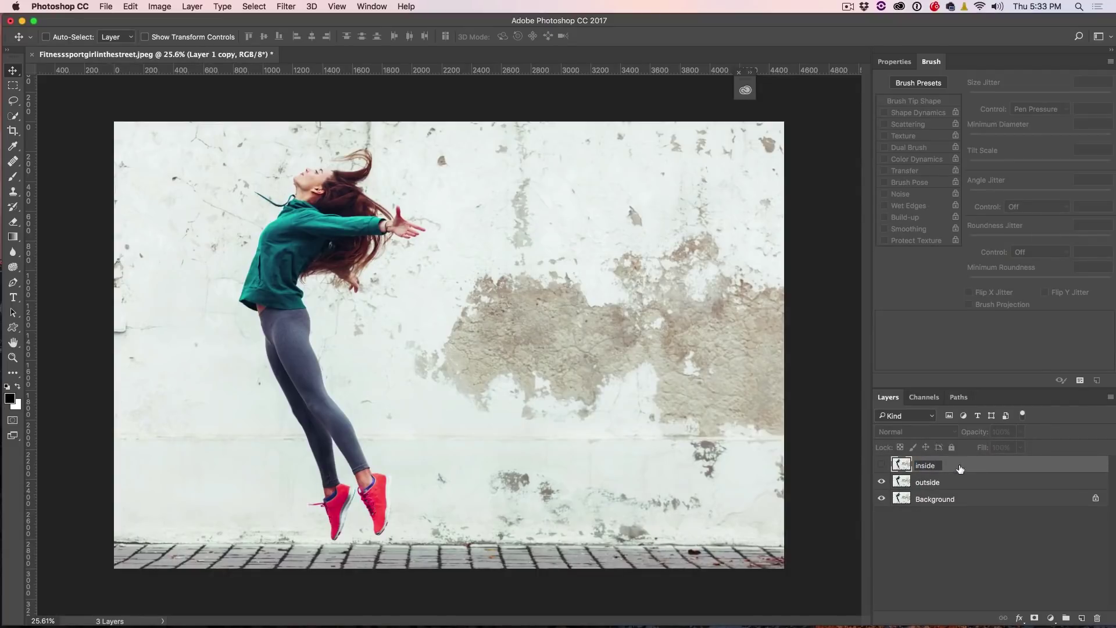
pyautogui.press('Return')
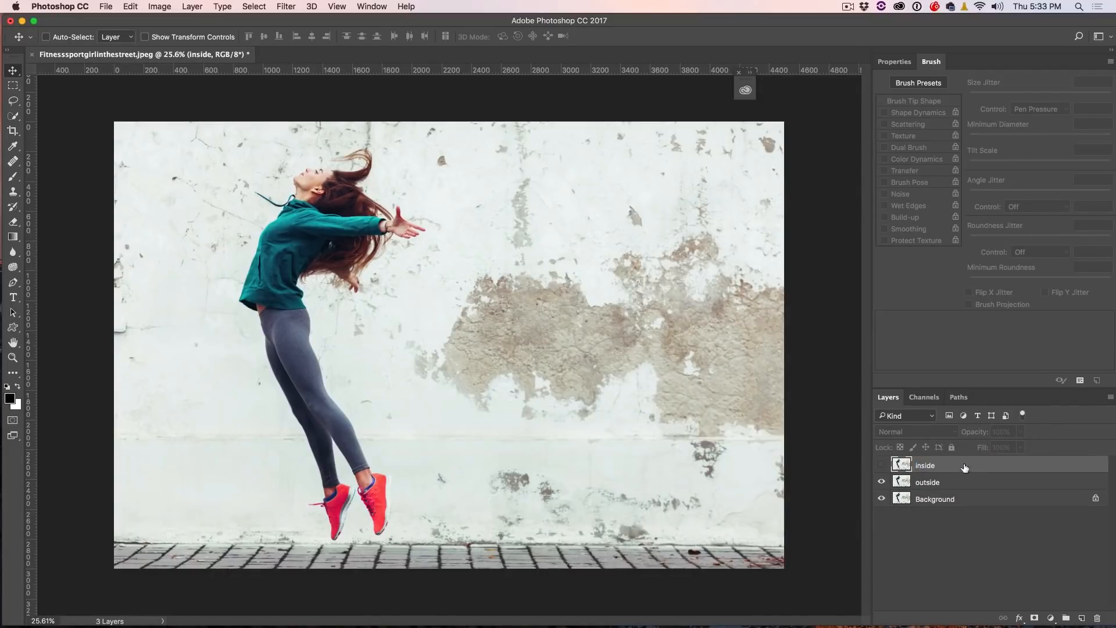
pyautogui.click(941, 481)
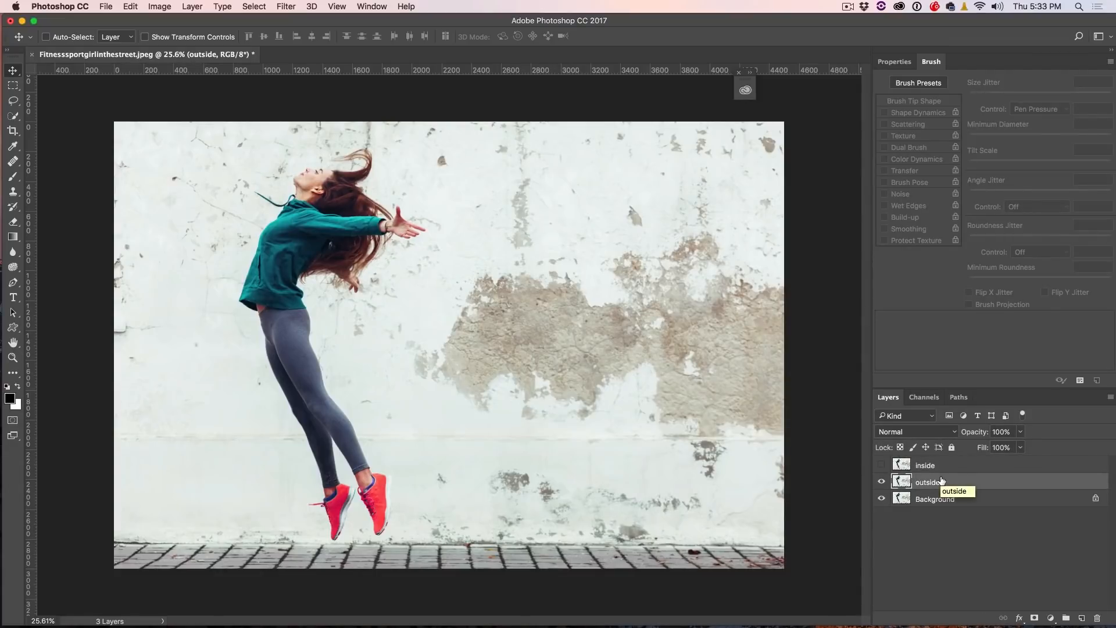
# Lasso a loose outline around the dancer, adding her shoe area, then bring up the Fill options
pyautogui.click(14, 100)
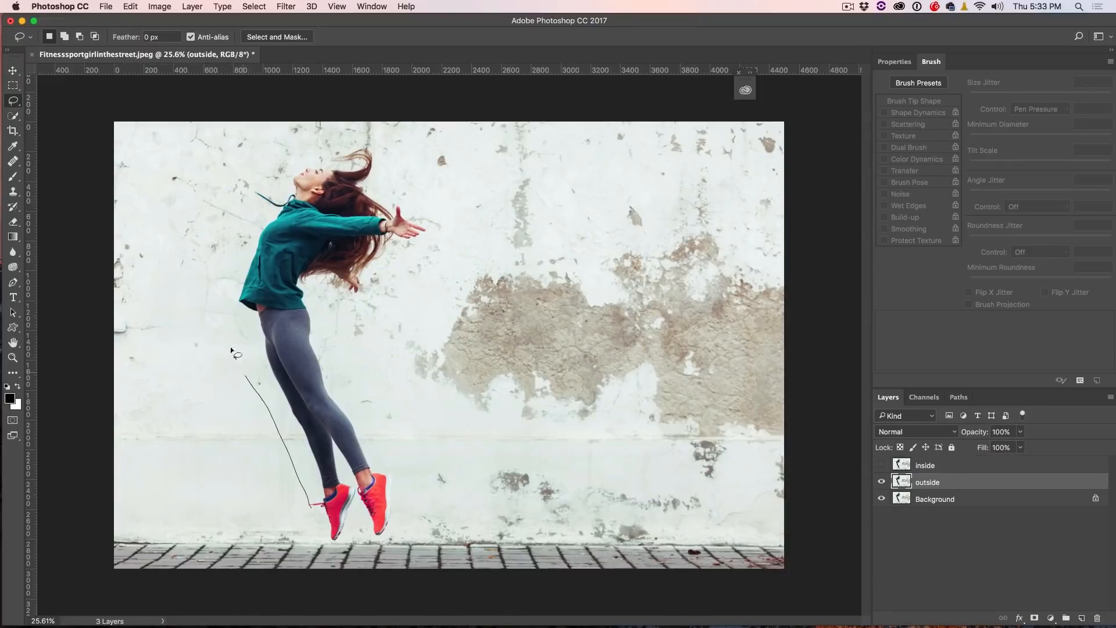
pyautogui.moveTo(231, 347)
pyautogui.mouseDown()
pyautogui.moveTo(379, 421)
pyautogui.moveTo(398, 527)
pyautogui.mouseUp()
pyautogui.moveTo(311, 521); pyautogui.dragTo(291, 441)
pyautogui.moveTo(295, 449); pyautogui.dragTo(335, 542)
pyautogui.moveTo(333, 540); pyautogui.dragTo(287, 446)
pyautogui.press('shift')
pyautogui.hotkey('shift', 'BackSpace')
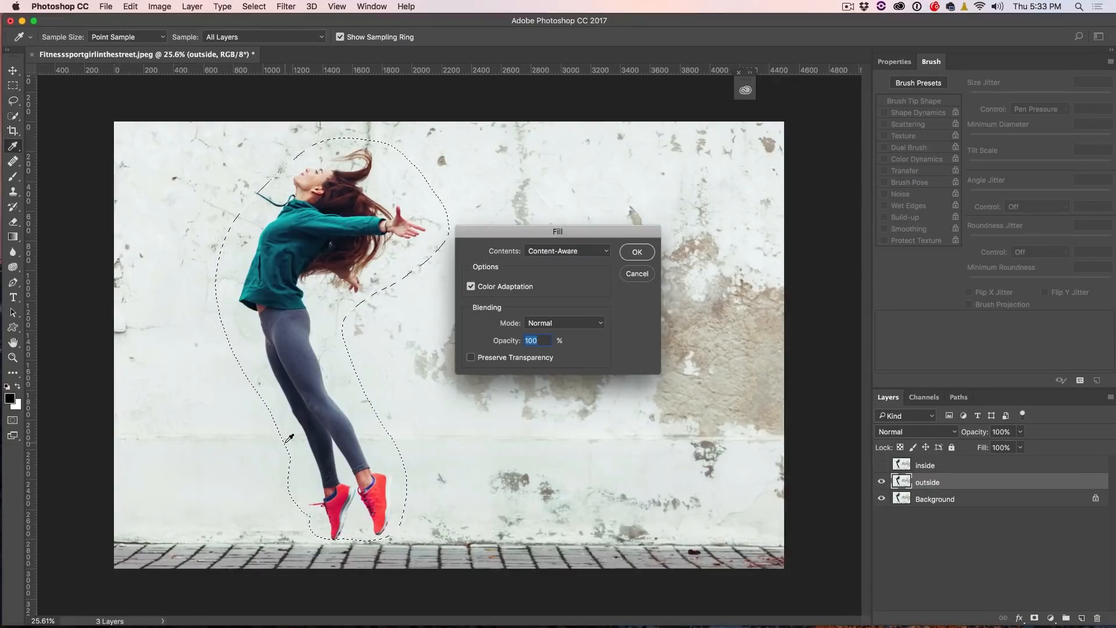
# Fill the selection with Content-Aware to remove the woman, then show and select the inside layer
pyautogui.click(541, 253)
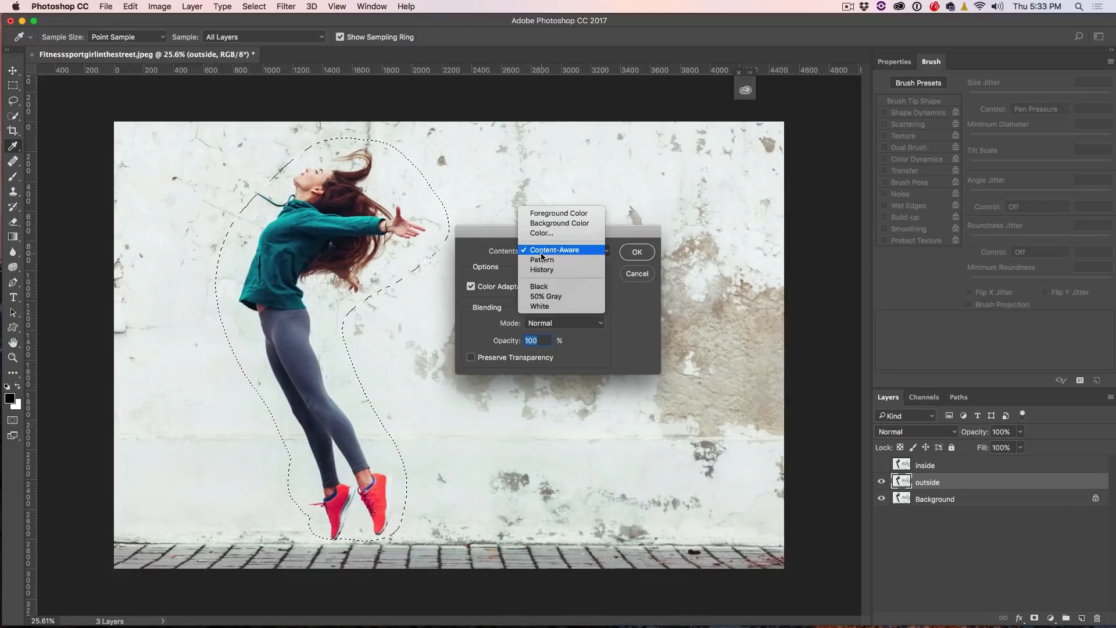
pyautogui.click(541, 252)
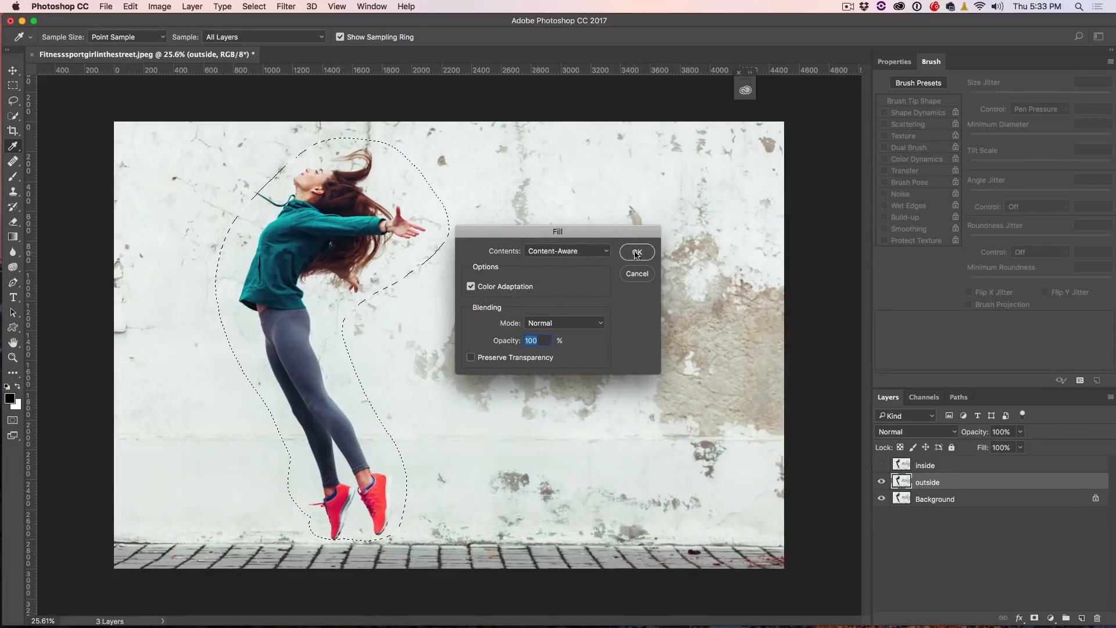
pyautogui.click(635, 251)
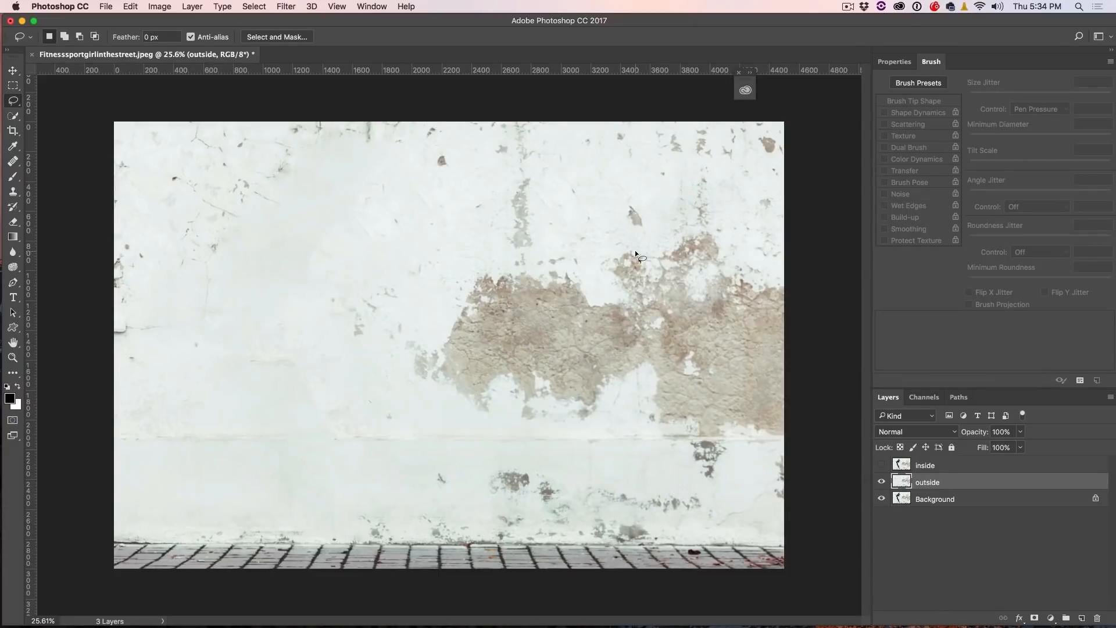
pyautogui.click(881, 464)
pyautogui.click(905, 464)
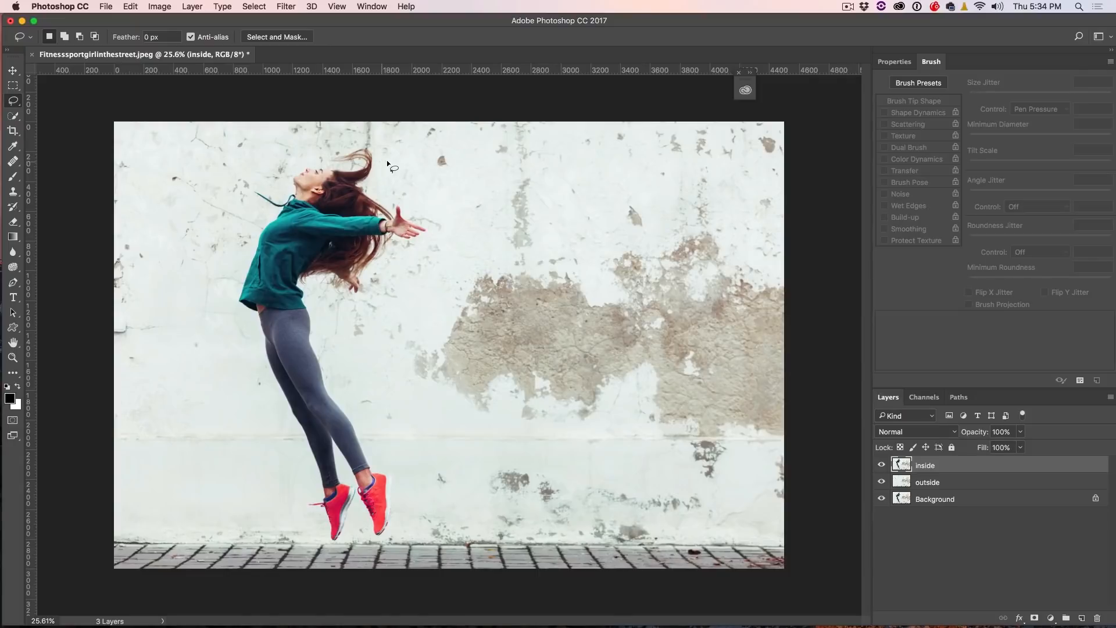
# Launch Filter > Liquify on the inside layer
pyautogui.click(287, 6)
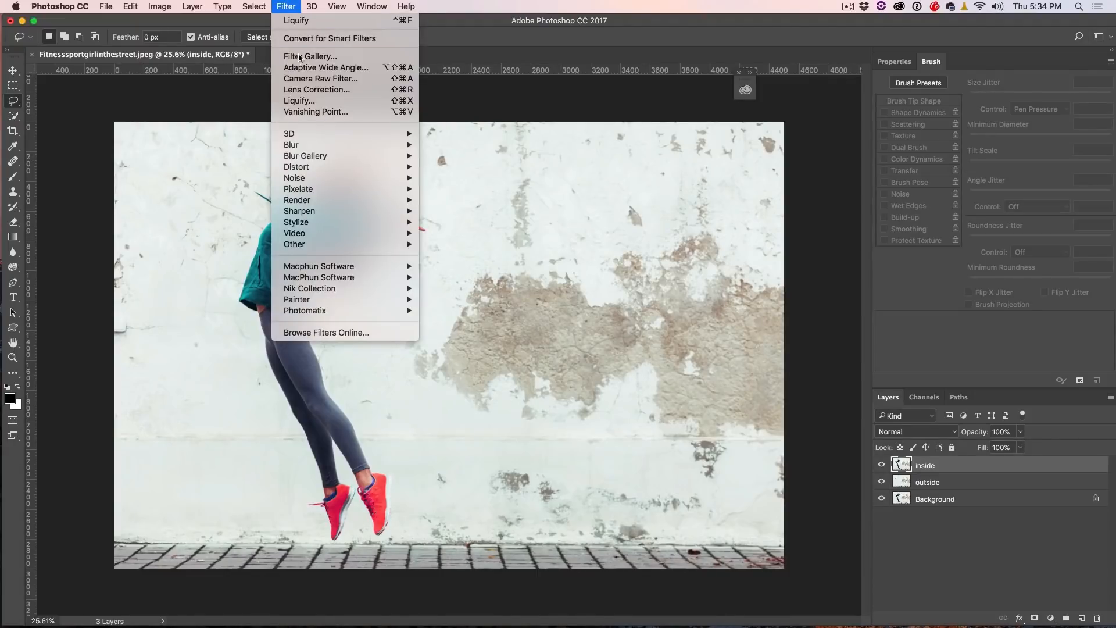
pyautogui.click(388, 209)
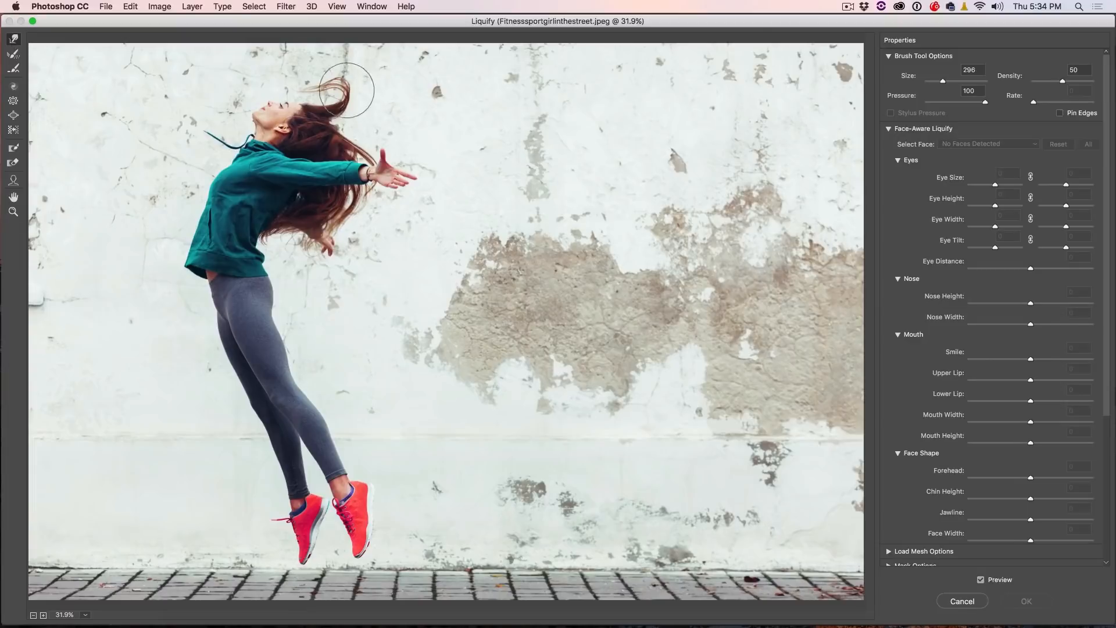
# Forward-warp the hair and strands below the arm rightward into long streaks
pyautogui.moveTo(352, 96); pyautogui.dragTo(426, 110)
pyautogui.moveTo(332, 126); pyautogui.dragTo(452, 115)
pyautogui.moveTo(388, 97)
pyautogui.mouseDown()
pyautogui.moveTo(469, 103)
pyautogui.moveTo(449, 79)
pyautogui.mouseUp()
pyautogui.moveTo(314, 99); pyautogui.dragTo(451, 84)
pyautogui.moveTo(331, 131); pyautogui.dragTo(436, 131)
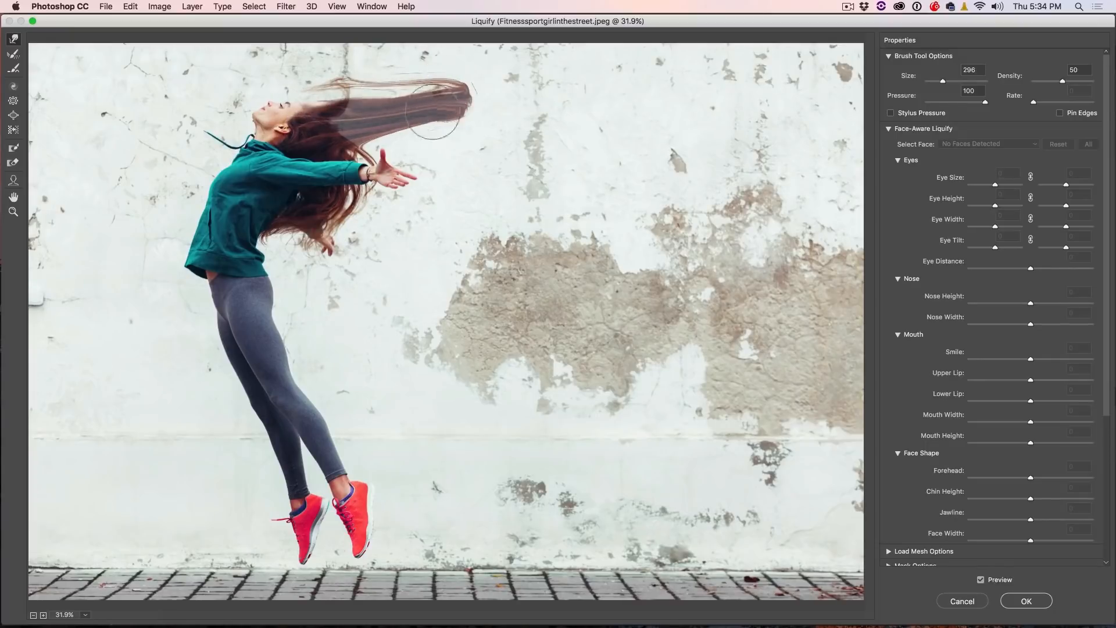
pyautogui.moveTo(366, 135)
pyautogui.mouseDown()
pyautogui.moveTo(454, 122)
pyautogui.moveTo(462, 143)
pyautogui.mouseUp()
pyautogui.moveTo(389, 156); pyautogui.dragTo(472, 151)
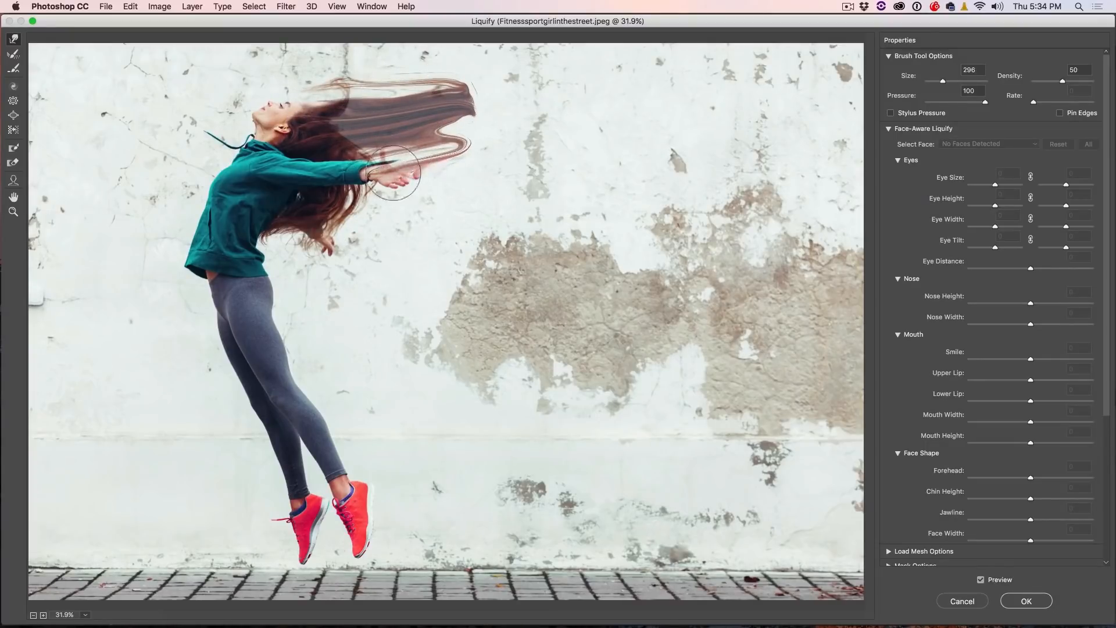
pyautogui.moveTo(394, 182)
pyautogui.mouseDown()
pyautogui.moveTo(498, 163)
pyautogui.moveTo(476, 153)
pyautogui.mouseUp()
pyautogui.moveTo(382, 158); pyautogui.dragTo(486, 136)
pyautogui.moveTo(406, 138); pyautogui.dragTo(531, 113)
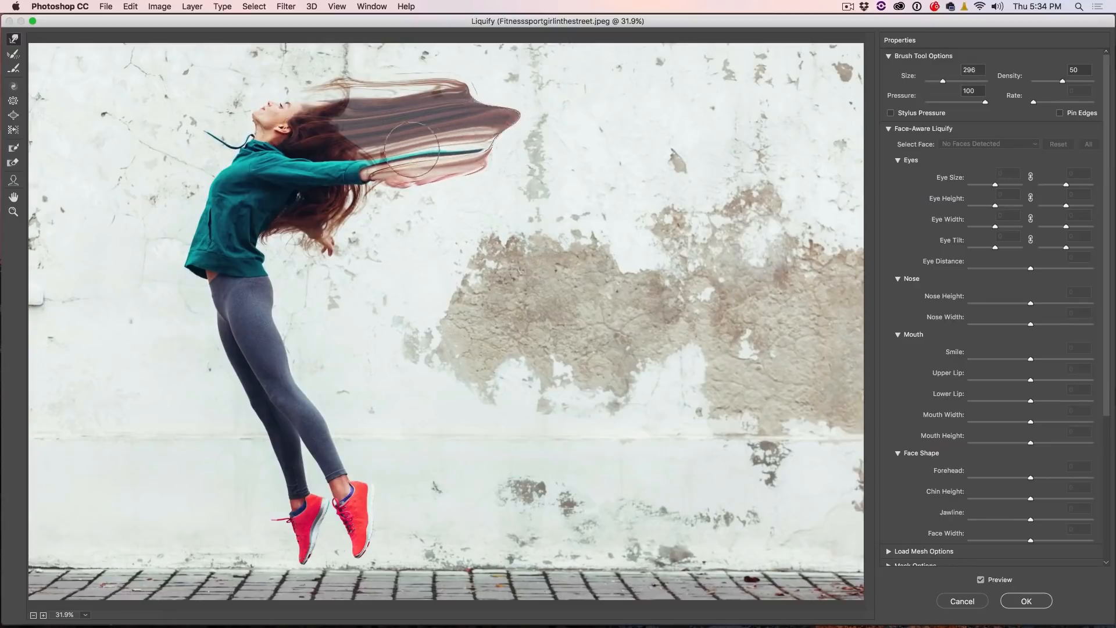
pyautogui.moveTo(413, 167)
pyautogui.mouseDown()
pyautogui.moveTo(525, 136)
pyautogui.moveTo(529, 165)
pyautogui.moveTo(483, 164)
pyautogui.mouseUp()
pyautogui.moveTo(396, 186); pyautogui.dragTo(449, 186)
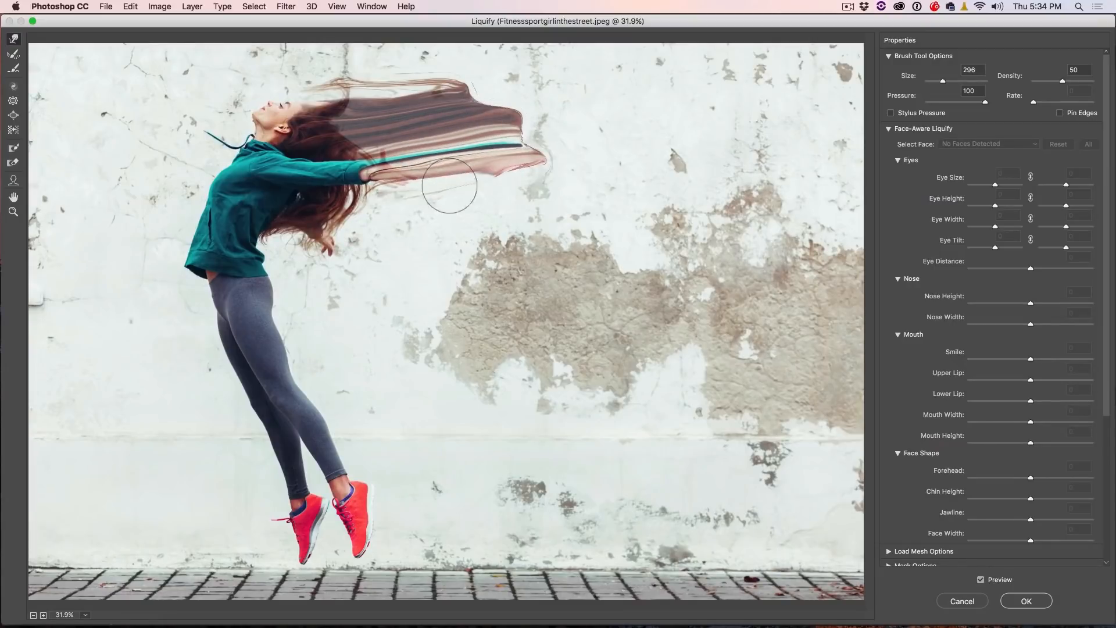
pyautogui.moveTo(338, 195); pyautogui.dragTo(492, 180)
pyautogui.moveTo(400, 196); pyautogui.dragTo(473, 182)
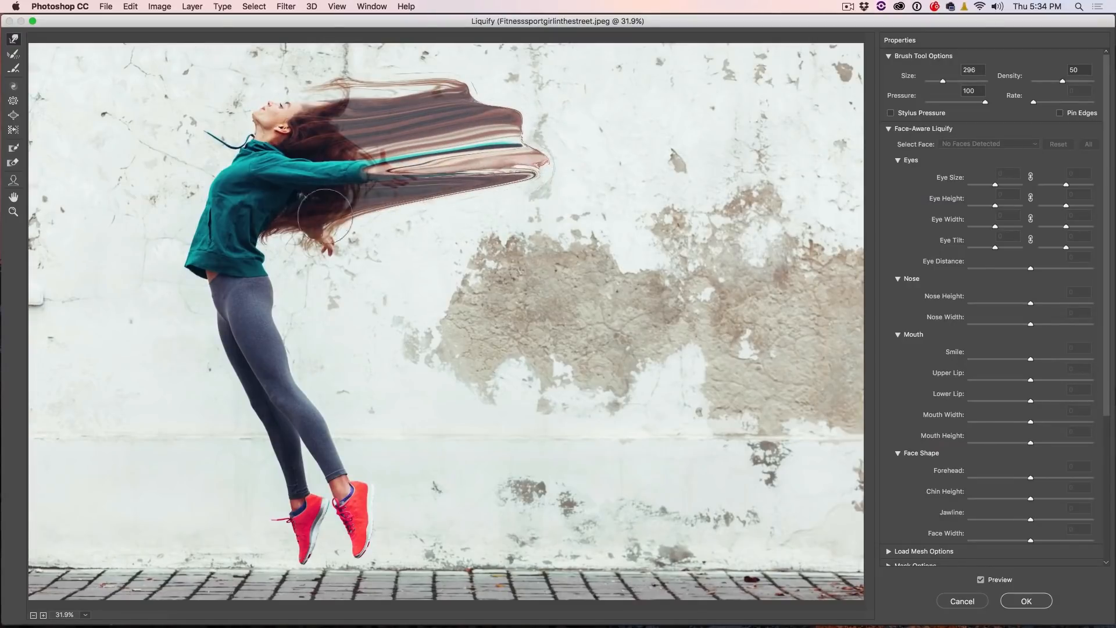
pyautogui.moveTo(325, 215)
pyautogui.mouseDown()
pyautogui.moveTo(423, 212)
pyautogui.moveTo(462, 229)
pyautogui.moveTo(497, 218)
pyautogui.mouseUp()
pyautogui.moveTo(408, 205)
pyautogui.mouseDown()
pyautogui.moveTo(502, 210)
pyautogui.moveTo(513, 223)
pyautogui.mouseUp()
pyautogui.moveTo(268, 236)
pyautogui.mouseDown()
pyautogui.moveTo(343, 236)
pyautogui.moveTo(373, 249)
pyautogui.moveTo(312, 268)
pyautogui.moveTo(318, 278)
pyautogui.moveTo(388, 263)
pyautogui.mouseUp()
# Smear the green jacket and grey leg area rightward into thick streaks
pyautogui.moveTo(325, 246); pyautogui.dragTo(460, 254)
pyautogui.moveTo(357, 239)
pyautogui.mouseDown()
pyautogui.moveTo(497, 233)
pyautogui.moveTo(467, 237)
pyautogui.mouseUp()
pyautogui.moveTo(314, 268)
pyautogui.mouseDown()
pyautogui.moveTo(457, 261)
pyautogui.moveTo(474, 275)
pyautogui.mouseUp()
pyautogui.moveTo(389, 258); pyautogui.dragTo(484, 258)
pyautogui.moveTo(257, 312); pyautogui.dragTo(445, 305)
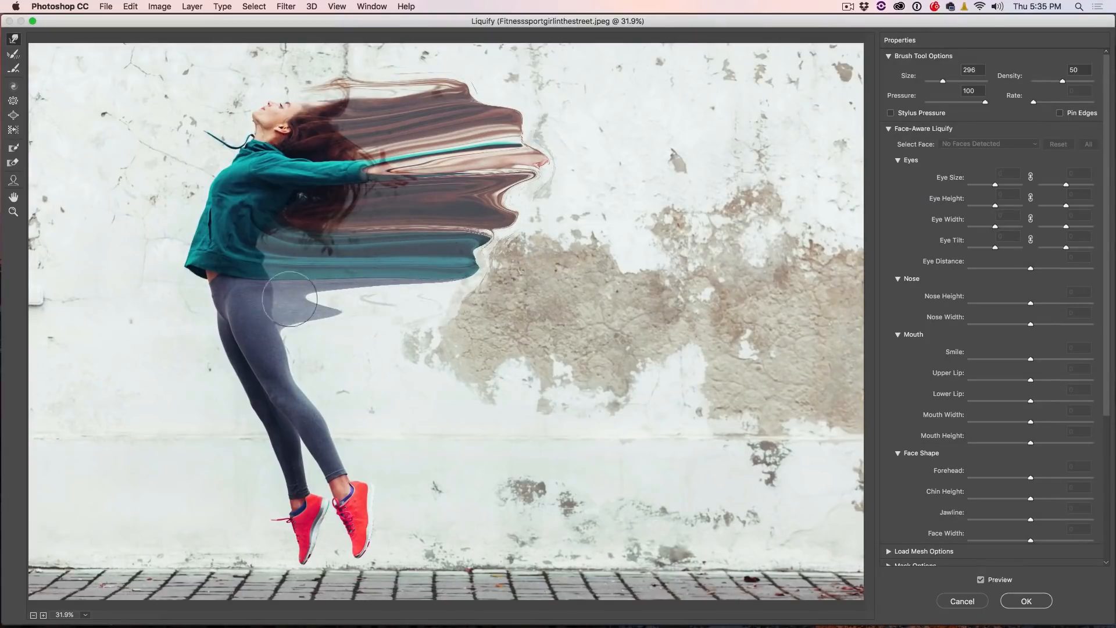
pyautogui.moveTo(289, 299); pyautogui.dragTo(428, 297)
pyautogui.moveTo(340, 301); pyautogui.dragTo(462, 292)
pyautogui.moveTo(378, 287); pyautogui.dragTo(455, 283)
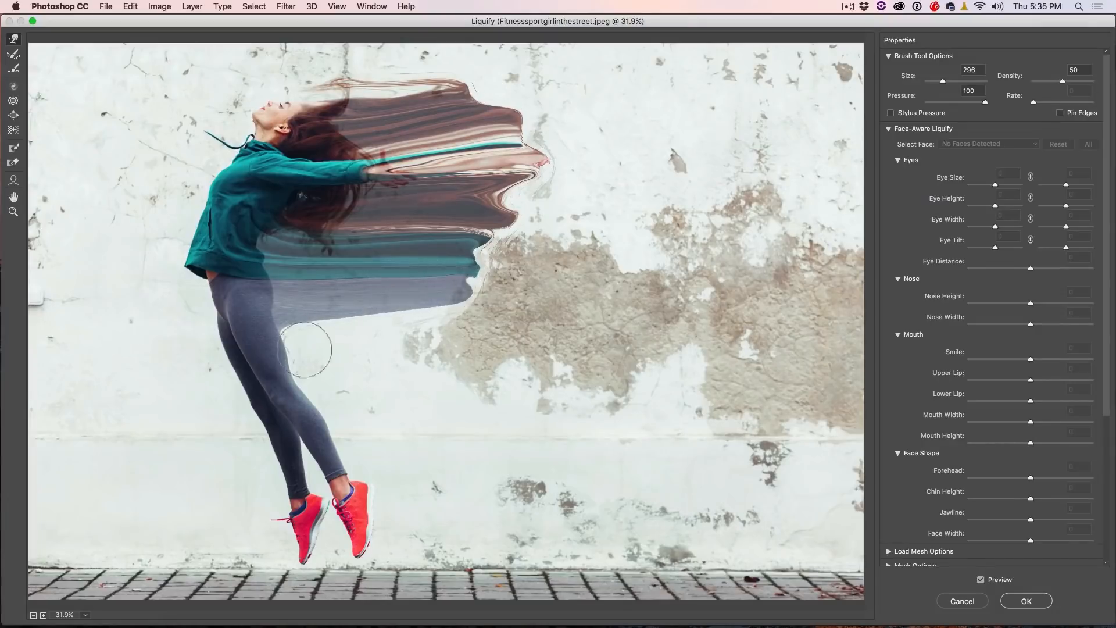
pyautogui.moveTo(275, 343); pyautogui.dragTo(382, 339)
pyautogui.moveTo(297, 324)
pyautogui.mouseDown()
pyautogui.moveTo(415, 336)
pyautogui.moveTo(431, 320)
pyautogui.mouseUp()
pyautogui.moveTo(344, 322)
pyautogui.mouseDown()
pyautogui.moveTo(471, 318)
pyautogui.moveTo(472, 331)
pyautogui.mouseUp()
pyautogui.moveTo(277, 363); pyautogui.dragTo(449, 360)
pyautogui.moveTo(347, 369); pyautogui.dragTo(456, 362)
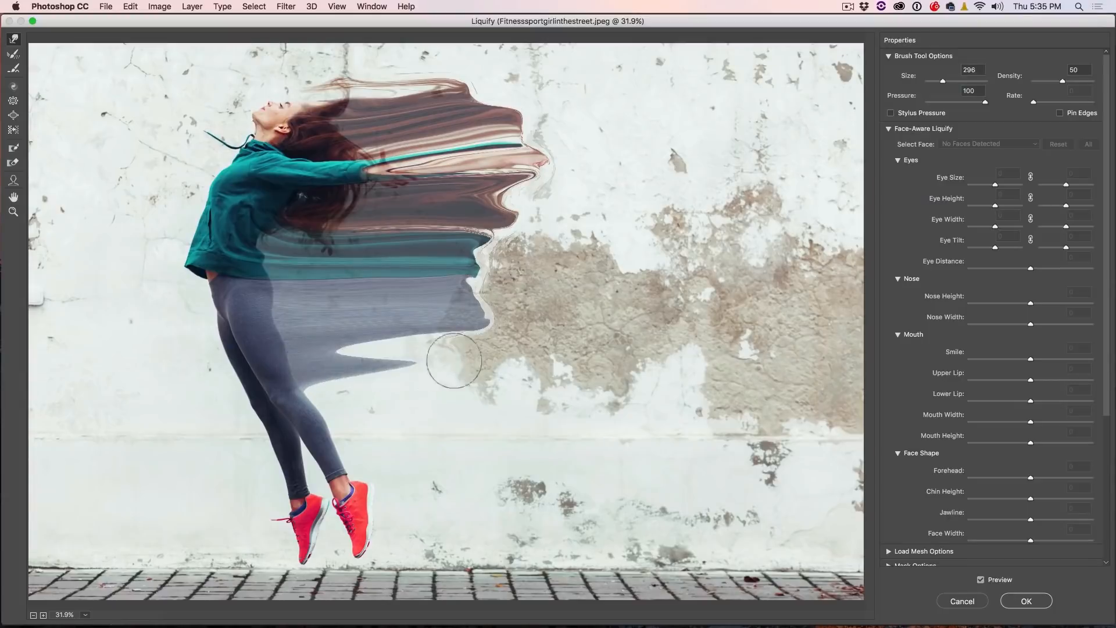
pyautogui.moveTo(343, 356); pyautogui.dragTo(521, 343)
# Extend and smooth the grey leg streak and smear the red shoes rightward and upward
pyautogui.moveTo(306, 396); pyautogui.dragTo(415, 393)
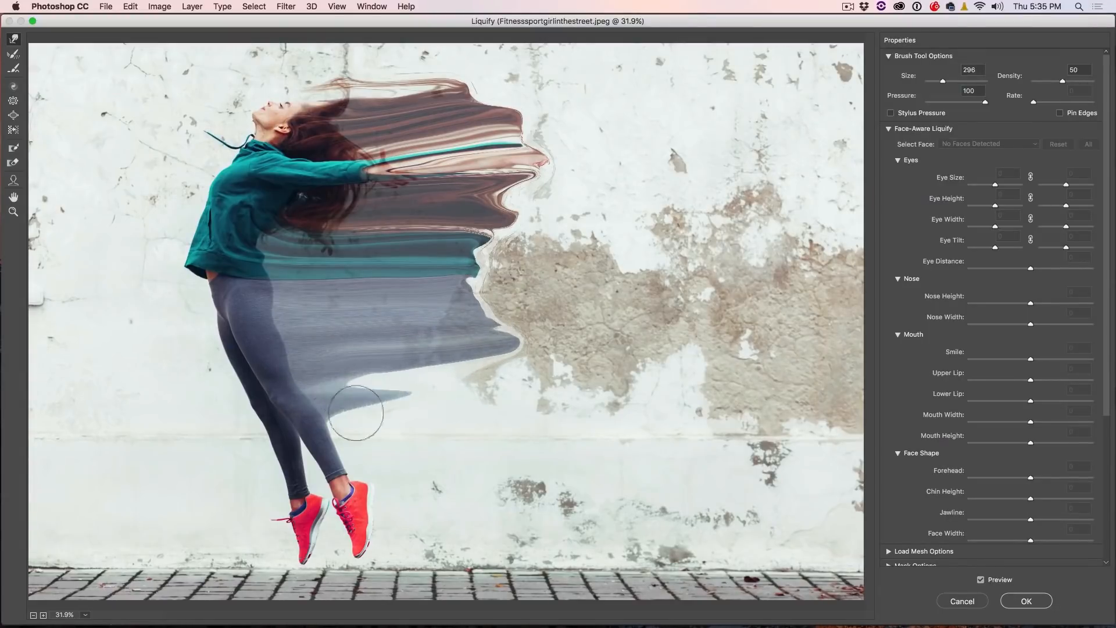
pyautogui.moveTo(349, 410); pyautogui.dragTo(436, 402)
pyautogui.moveTo(366, 388)
pyautogui.mouseDown()
pyautogui.moveTo(458, 384)
pyautogui.moveTo(500, 363)
pyautogui.mouseUp()
pyautogui.moveTo(419, 376); pyautogui.dragTo(486, 361)
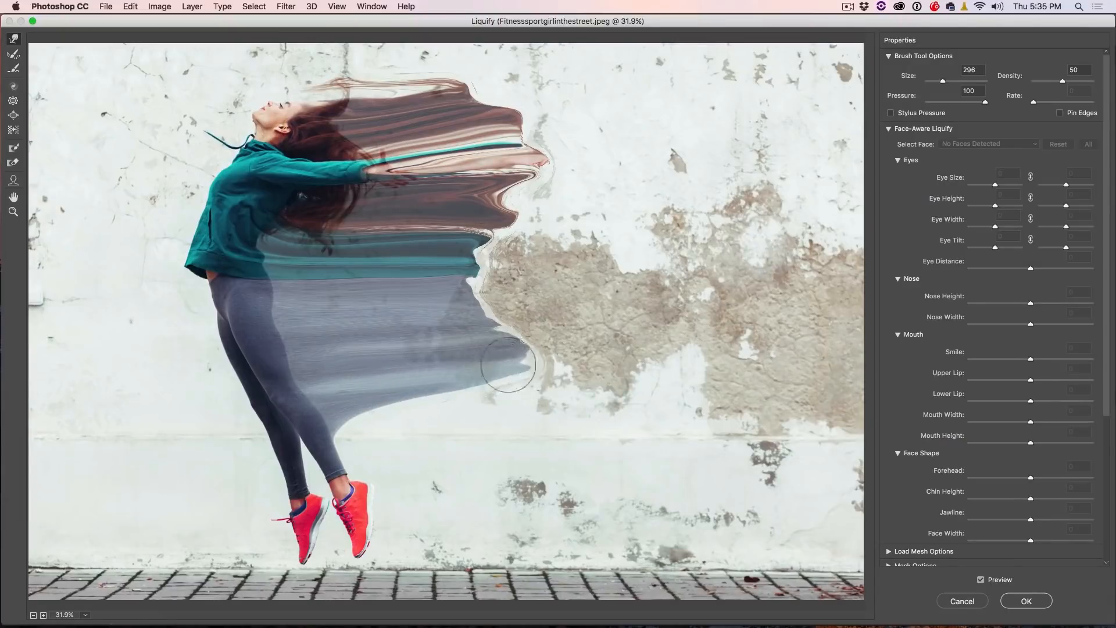
pyautogui.moveTo(386, 387); pyautogui.dragTo(478, 411)
pyautogui.moveTo(349, 424); pyautogui.dragTo(458, 419)
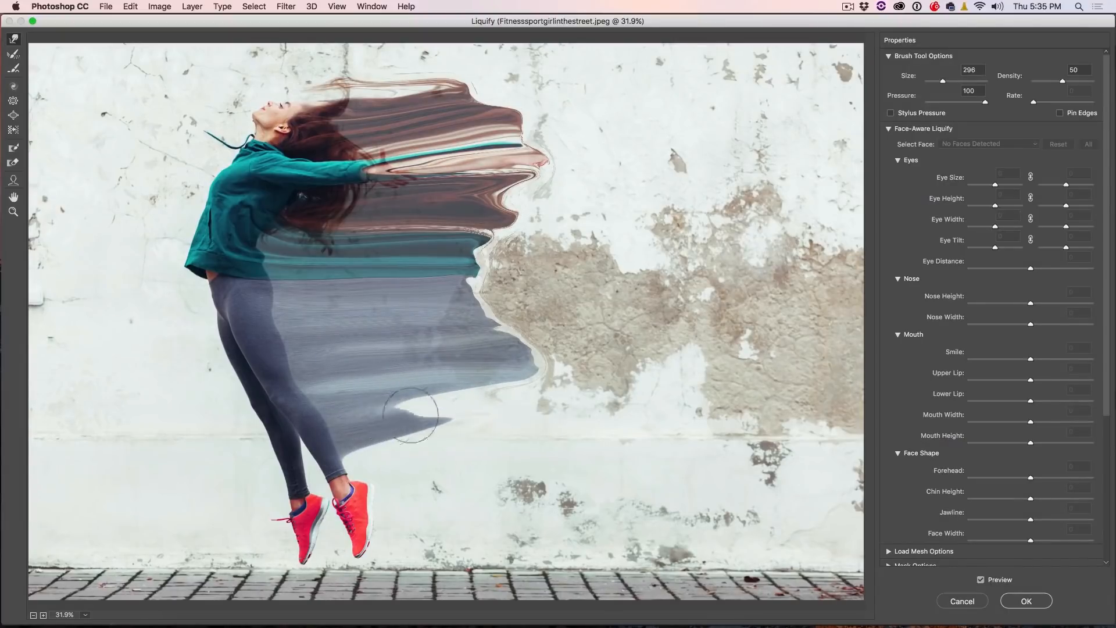
pyautogui.moveTo(389, 410)
pyautogui.mouseDown()
pyautogui.moveTo(501, 401)
pyautogui.moveTo(541, 385)
pyautogui.moveTo(536, 410)
pyautogui.mouseUp()
pyautogui.moveTo(349, 455); pyautogui.dragTo(490, 456)
pyautogui.moveTo(366, 497); pyautogui.dragTo(473, 474)
pyautogui.moveTo(377, 519); pyautogui.dragTo(491, 521)
pyautogui.moveTo(418, 508)
pyautogui.mouseDown()
pyautogui.moveTo(511, 489)
pyautogui.moveTo(516, 468)
pyautogui.mouseUp()
pyautogui.moveTo(422, 483)
pyautogui.mouseDown()
pyautogui.moveTo(517, 449)
pyautogui.moveTo(486, 447)
pyautogui.mouseUp()
pyautogui.moveTo(394, 463)
pyautogui.mouseDown()
pyautogui.moveTo(495, 436)
pyautogui.moveTo(498, 419)
pyautogui.mouseUp()
pyautogui.moveTo(410, 441); pyautogui.dragTo(531, 419)
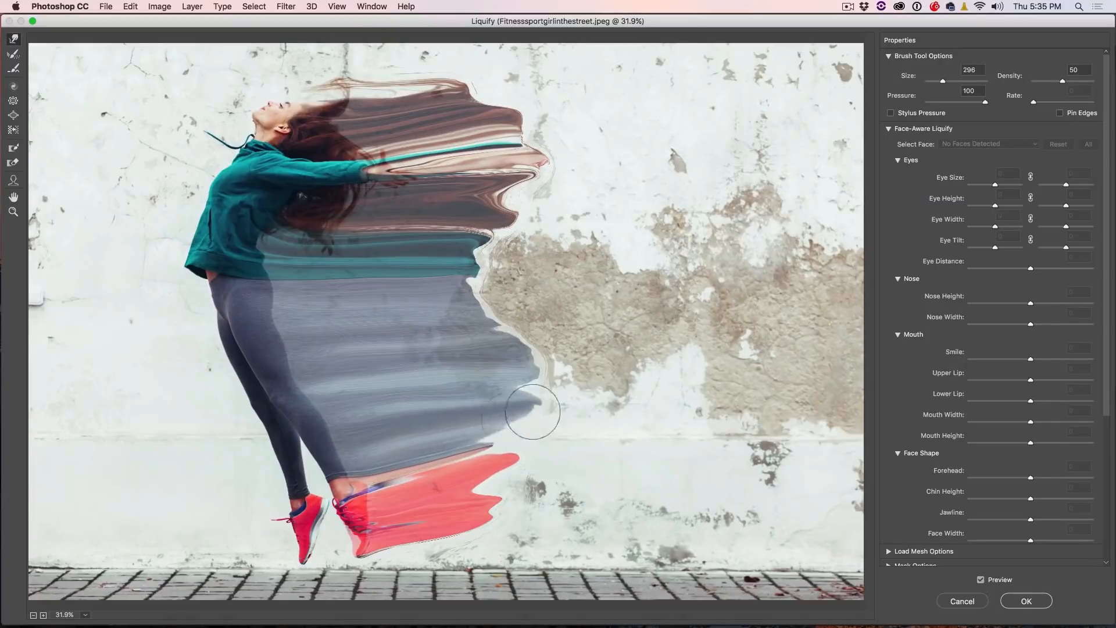
pyautogui.moveTo(436, 457); pyautogui.dragTo(559, 440)
pyautogui.moveTo(445, 493)
pyautogui.mouseDown()
pyautogui.moveTo(568, 501)
pyautogui.moveTo(545, 480)
pyautogui.mouseUp()
pyautogui.moveTo(418, 476); pyautogui.dragTo(541, 446)
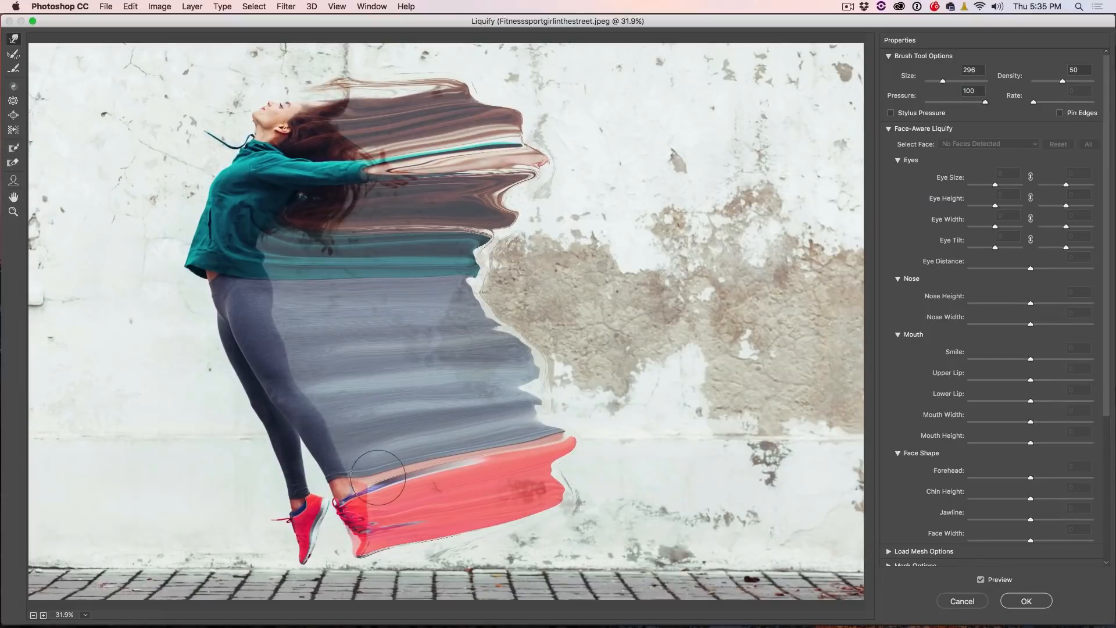
pyautogui.click(13, 149)
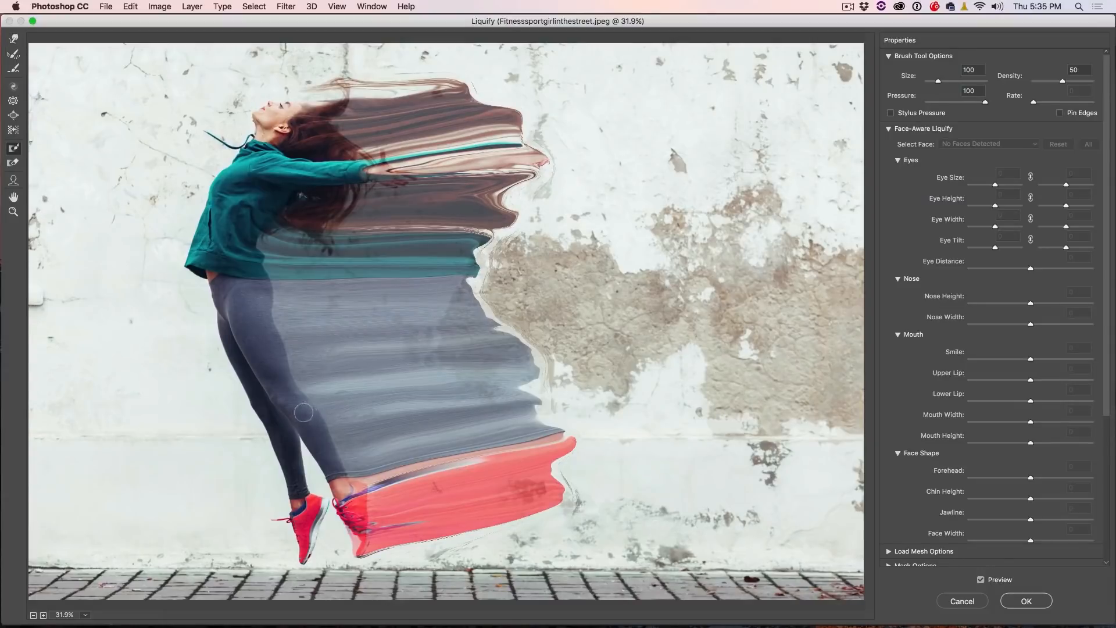
# Freeze-mask the leg from knee to ankle, warp near the ankle, and apply the Liquify result
pyautogui.moveTo(309, 409); pyautogui.dragTo(343, 505)
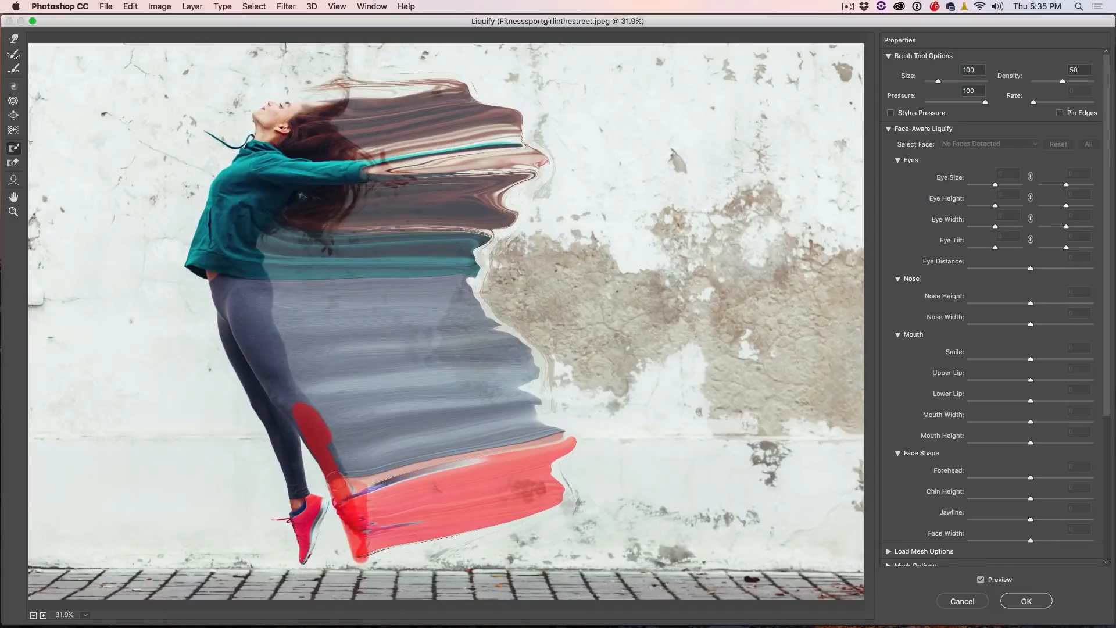
pyautogui.moveTo(334, 469)
pyautogui.mouseDown()
pyautogui.moveTo(314, 444)
pyautogui.moveTo(334, 483)
pyautogui.moveTo(310, 440)
pyautogui.moveTo(331, 469)
pyautogui.mouseUp()
pyautogui.click(13, 54)
pyautogui.click(13, 39)
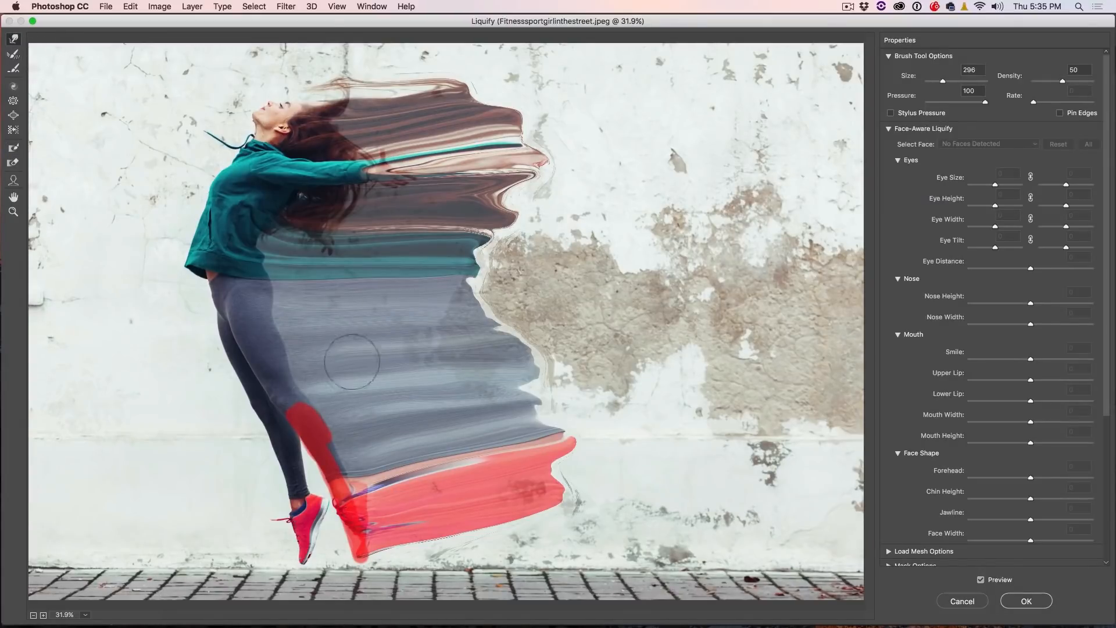
pyautogui.moveTo(324, 445)
pyautogui.mouseDown()
pyautogui.moveTo(388, 540)
pyautogui.moveTo(410, 528)
pyautogui.mouseUp()
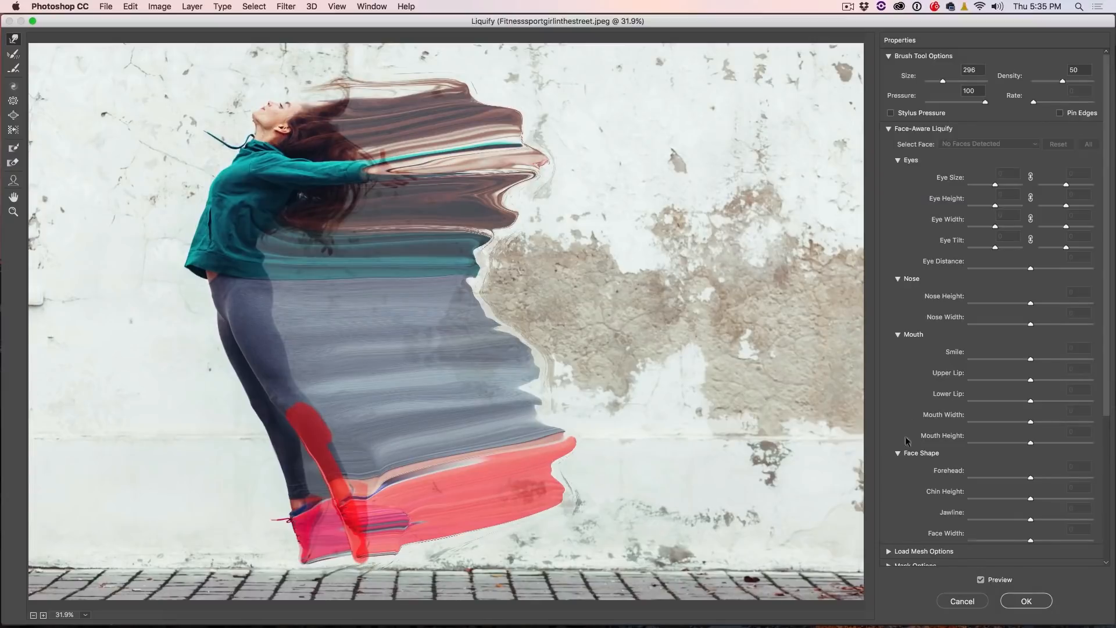
pyautogui.click(1034, 599)
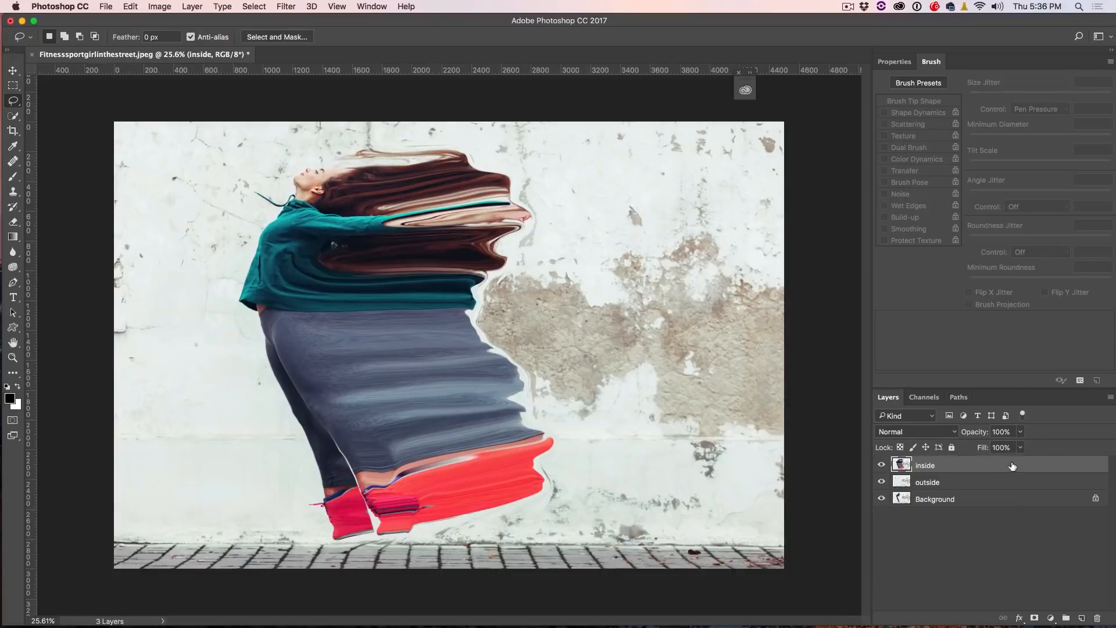
# Add fully black layer masks to the inside and outside layers
pyautogui.keyDown('alt'); pyautogui.click(1036, 617); pyautogui.keyUp('alt')
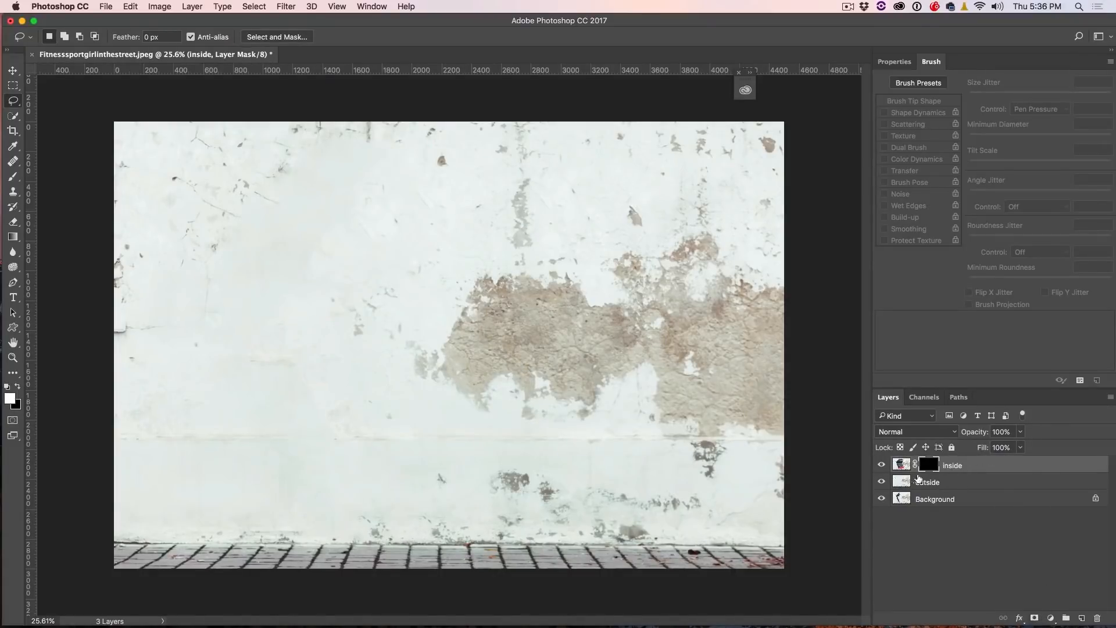
pyautogui.click(909, 480)
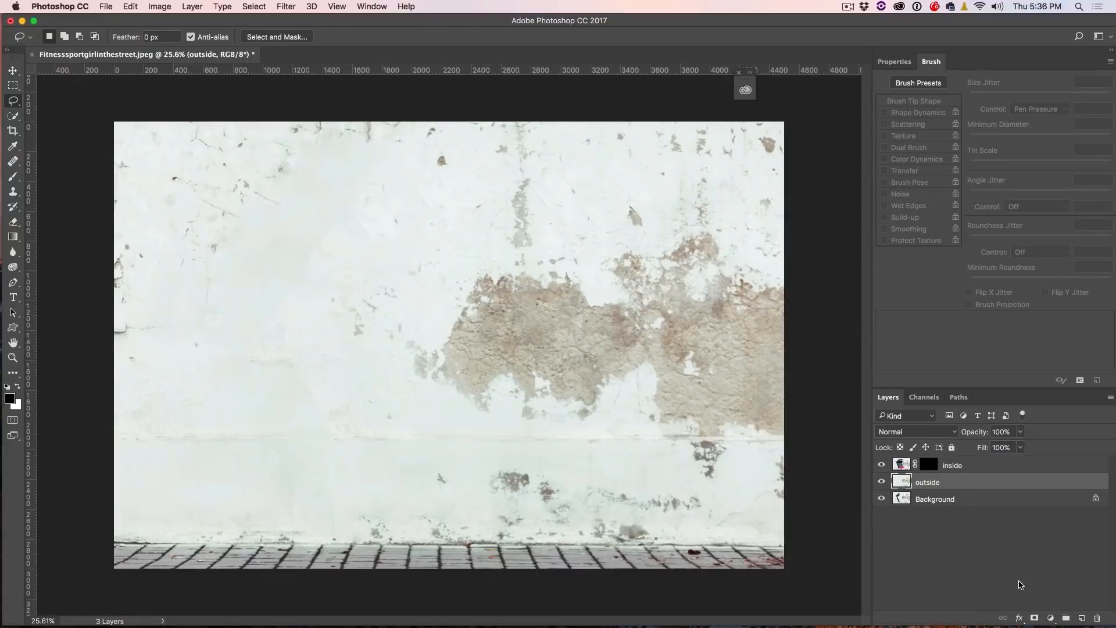
pyautogui.keyDown('alt'); pyautogui.click(1033, 618); pyautogui.keyUp('alt')
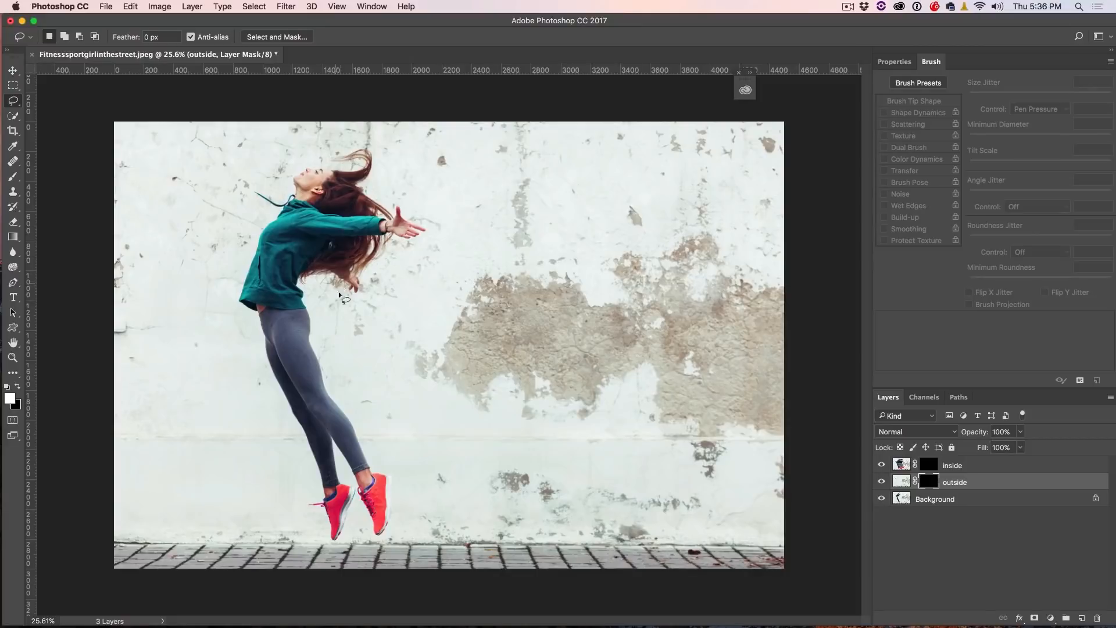
pyautogui.scroll(3, 393, 297)
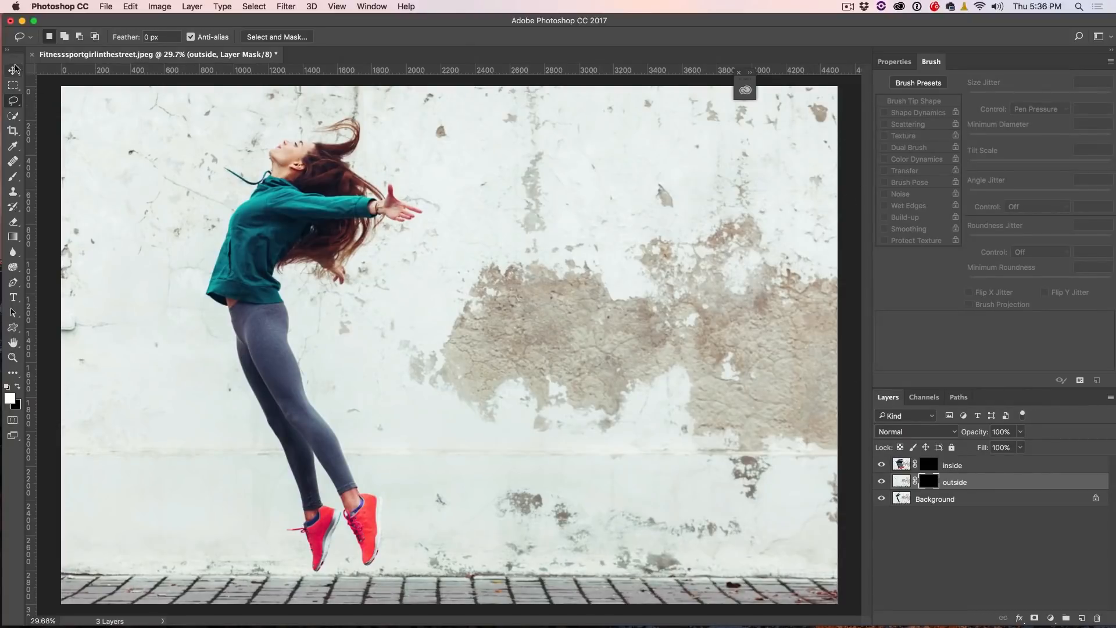
# Search the Creative Cloud Market for 'splatter brush' and start adding Splatter Watercolour 3 to a library
pyautogui.click(12, 74)
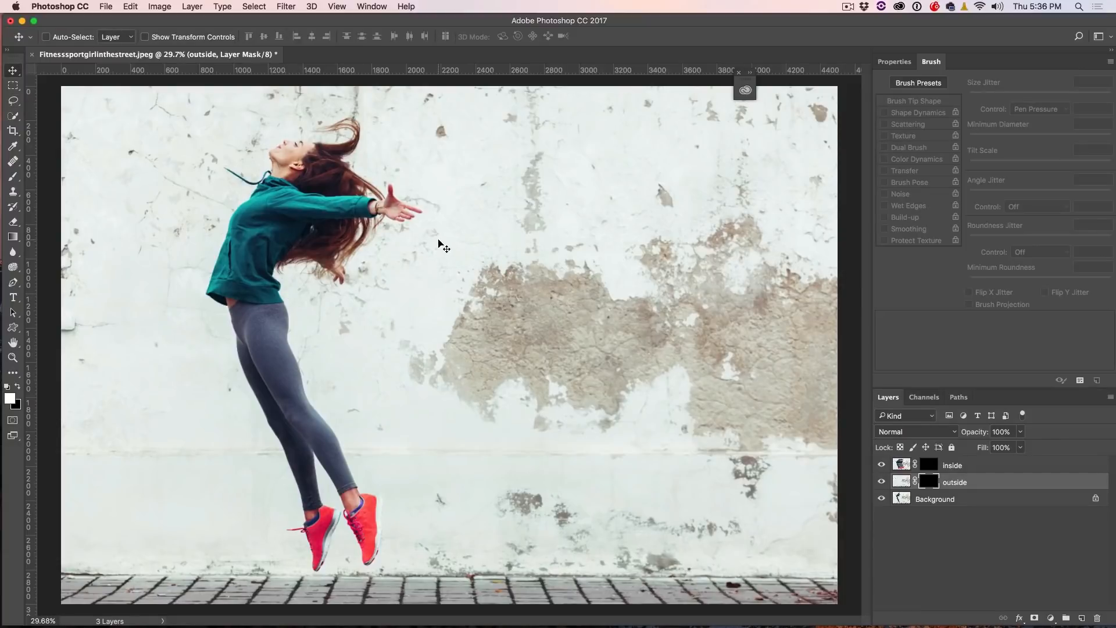
pyautogui.click(899, 8)
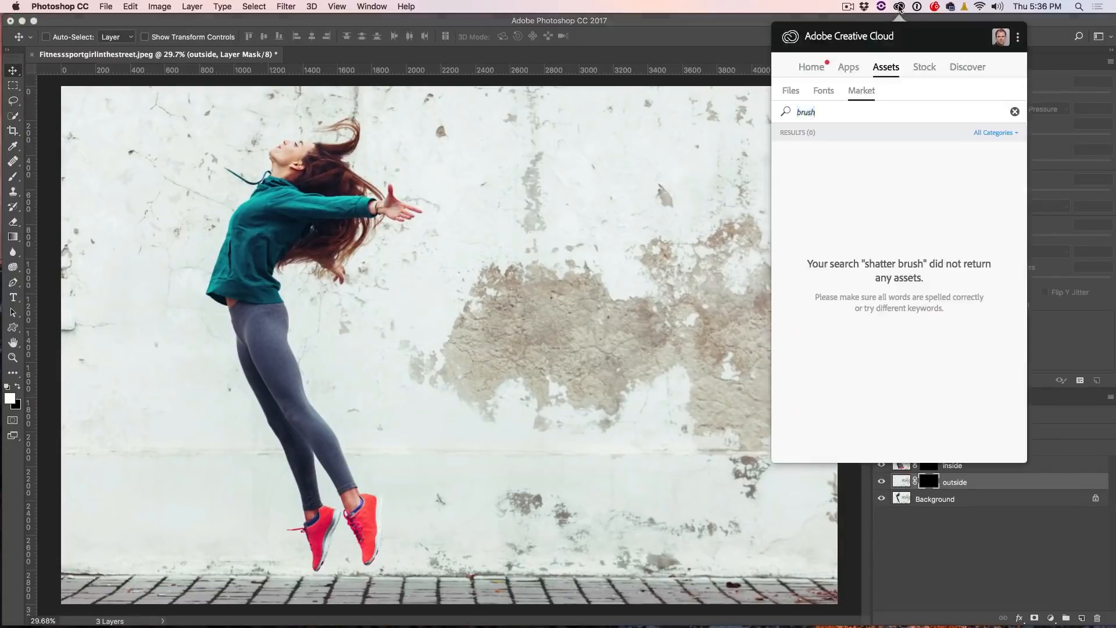
pyautogui.click(876, 70)
pyautogui.moveTo(820, 111); pyautogui.dragTo(798, 113)
pyautogui.write('splatter')
pyautogui.press('Return')
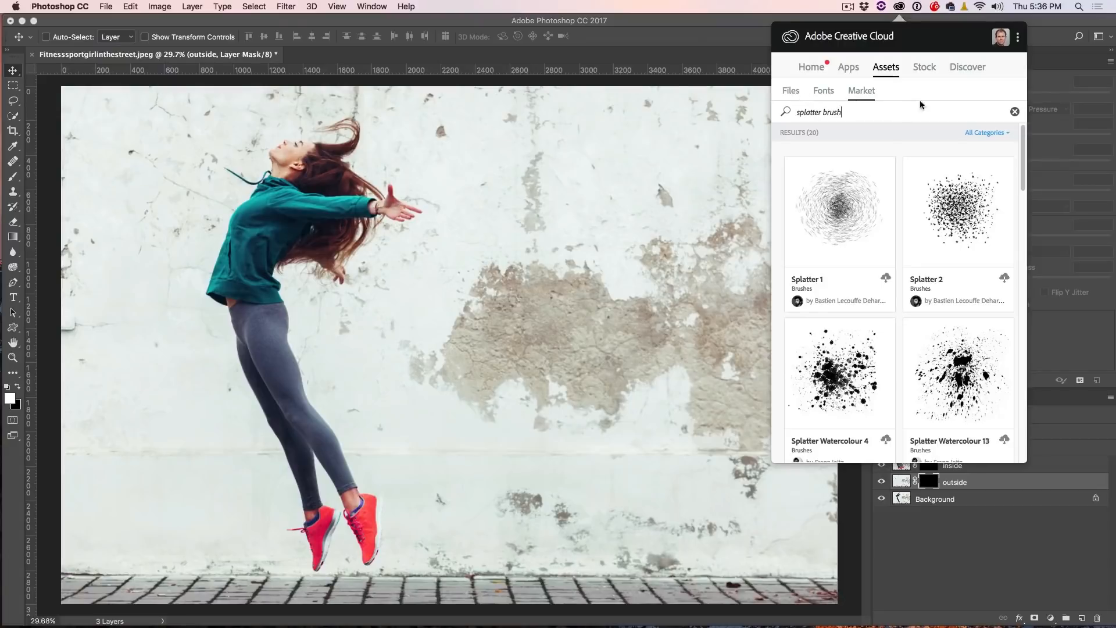
pyautogui.moveTo(1025, 144); pyautogui.dragTo(1027, 294)
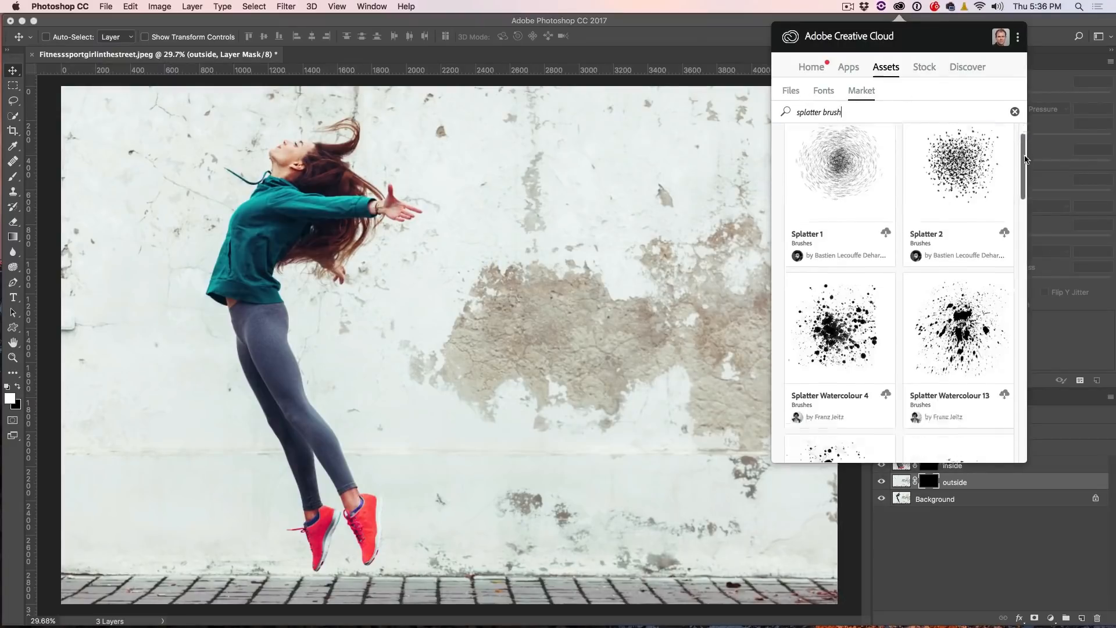
pyautogui.scroll(-5, 1015, 435)
pyautogui.scroll(5, 1014, 436)
pyautogui.scroll(-3, 1014, 436)
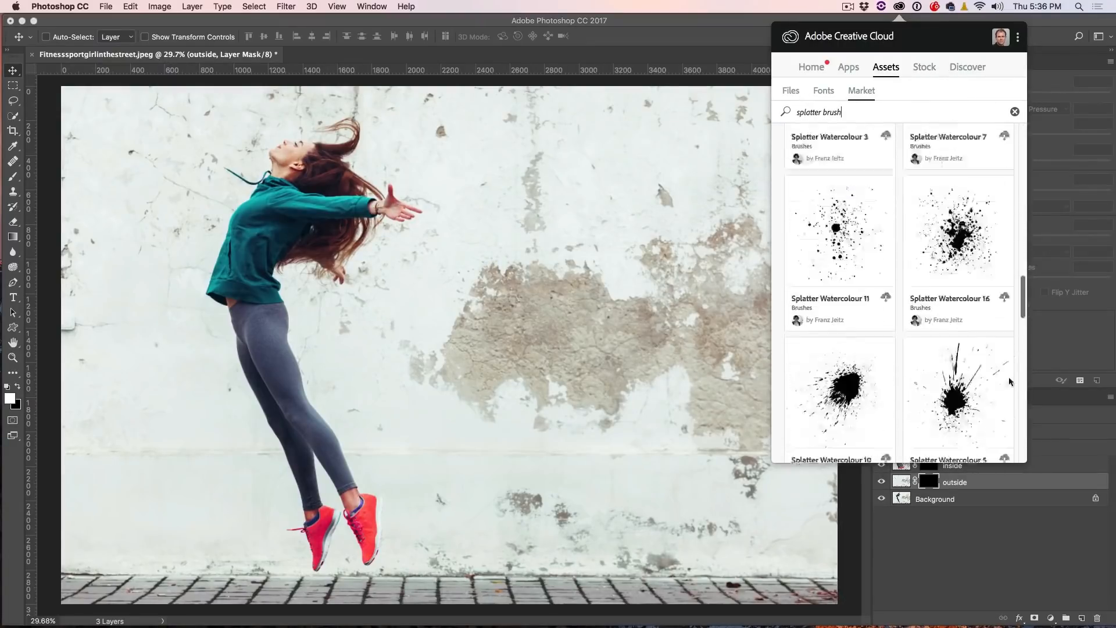
pyautogui.scroll(-3, 1014, 437)
pyautogui.scroll(3, 1014, 427)
pyautogui.scroll(2, 1014, 392)
pyautogui.scroll(2, 1012, 366)
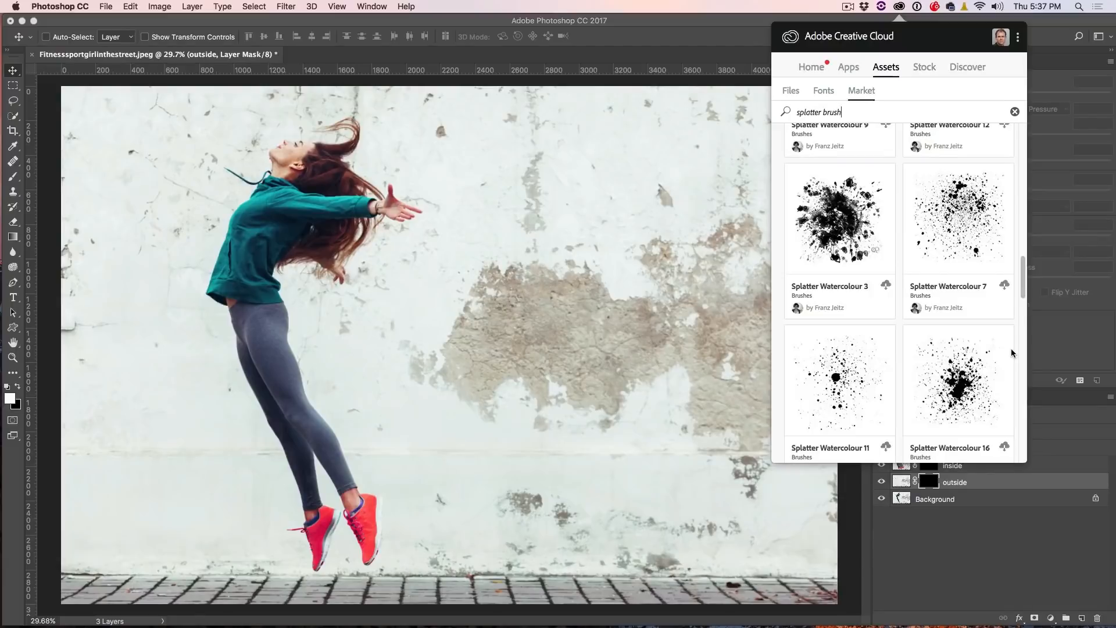
pyautogui.click(886, 286)
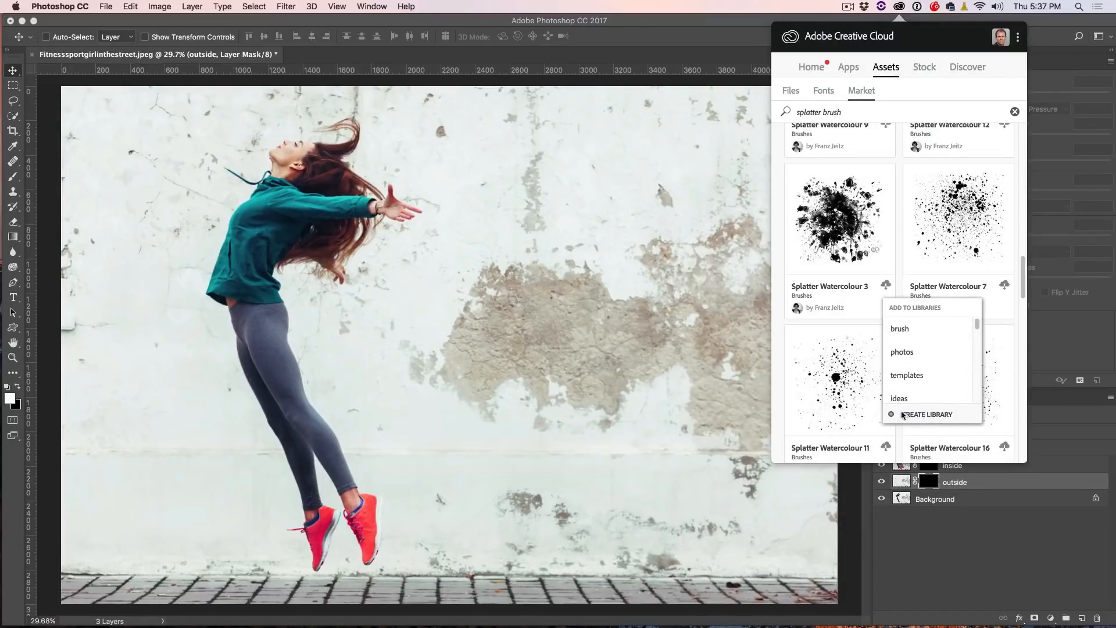
# Save Splatter Watercolour 3 into the brush library instead of a new library
pyautogui.click(928, 416)
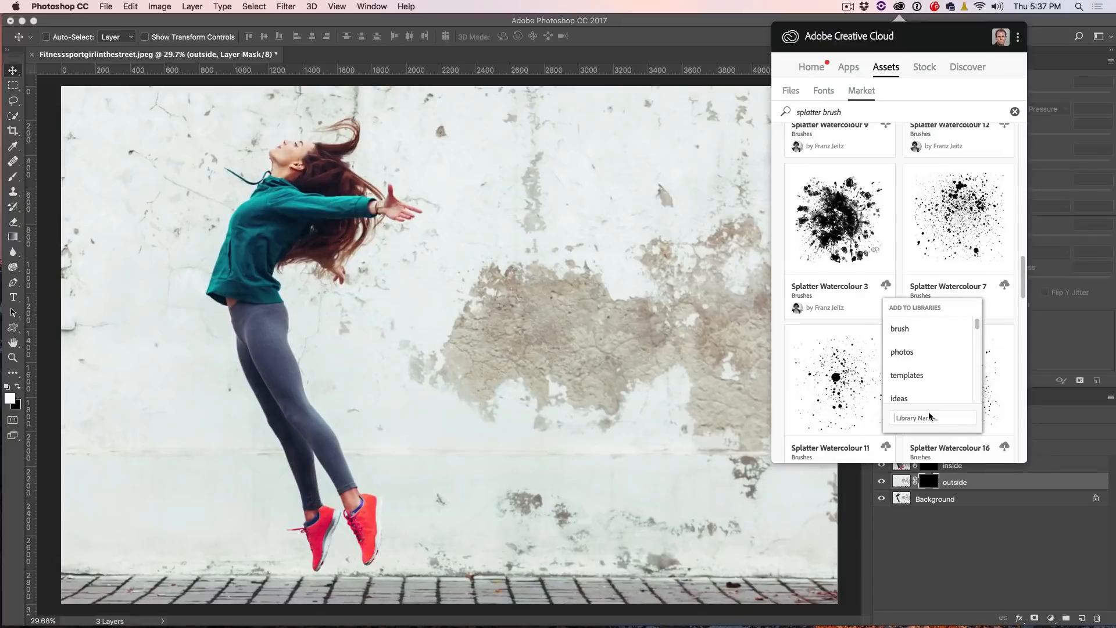
pyautogui.write('b')
pyautogui.press('BackSpace')
pyautogui.press('BackSpace')
pyautogui.press('BackSpace')
pyautogui.click(909, 328)
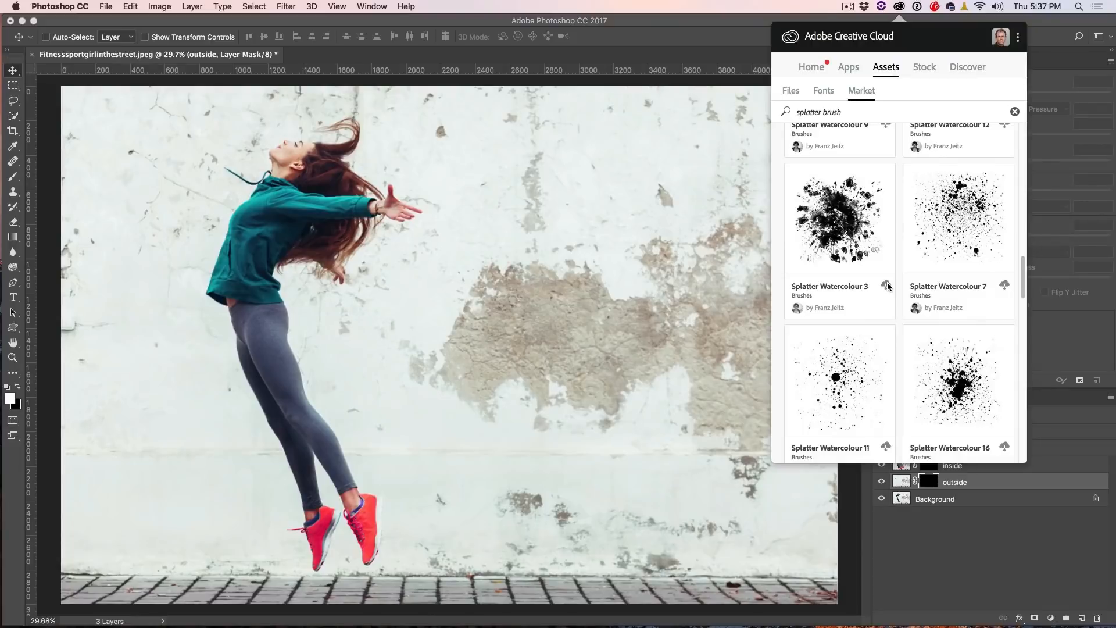
pyautogui.click(887, 285)
pyautogui.click(898, 328)
pyautogui.scroll(-2, 897, 398)
# Save Splatter Watercolour 11 into the brush library and close the Creative Cloud panel
pyautogui.click(886, 395)
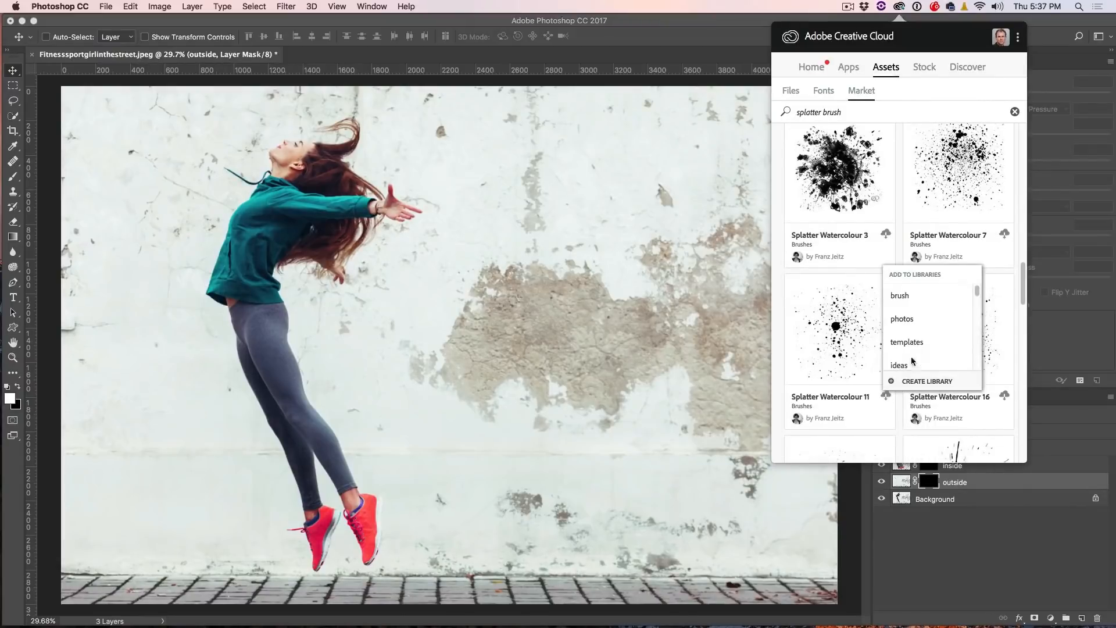
pyautogui.click(907, 297)
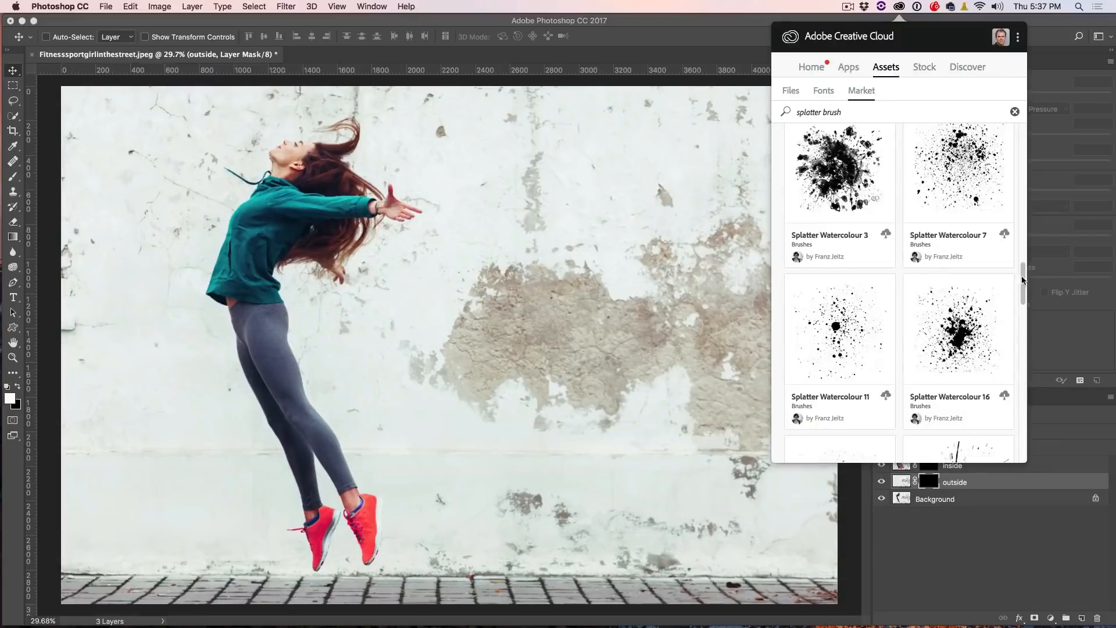
pyautogui.scroll(-2, 1014, 288)
pyautogui.scroll(3, 1015, 262)
pyautogui.scroll(5, 1016, 263)
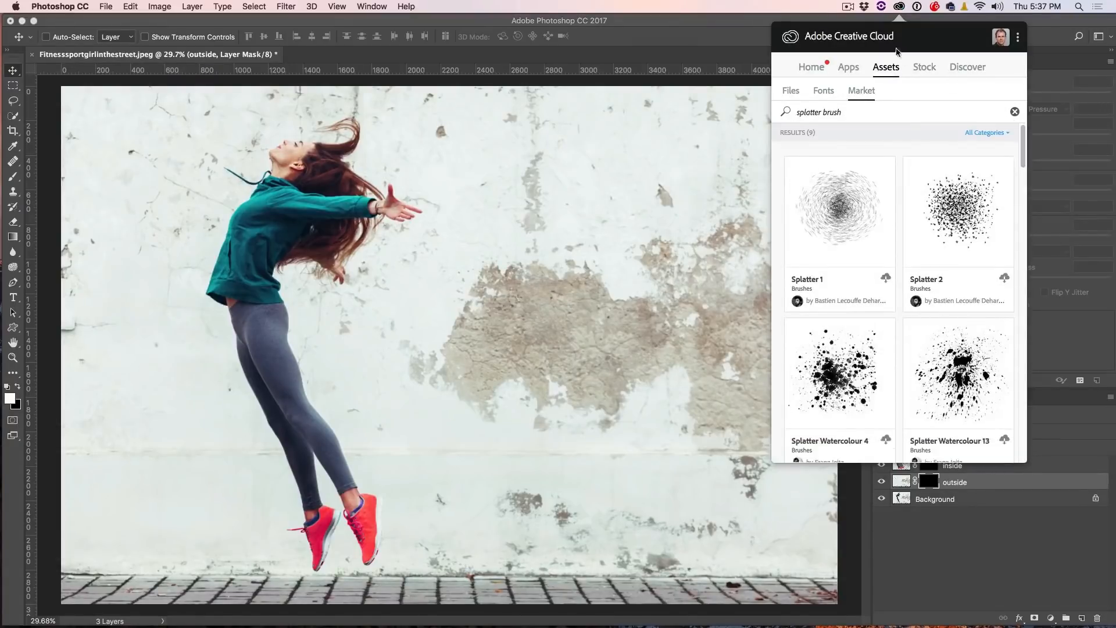
pyautogui.click(903, 14)
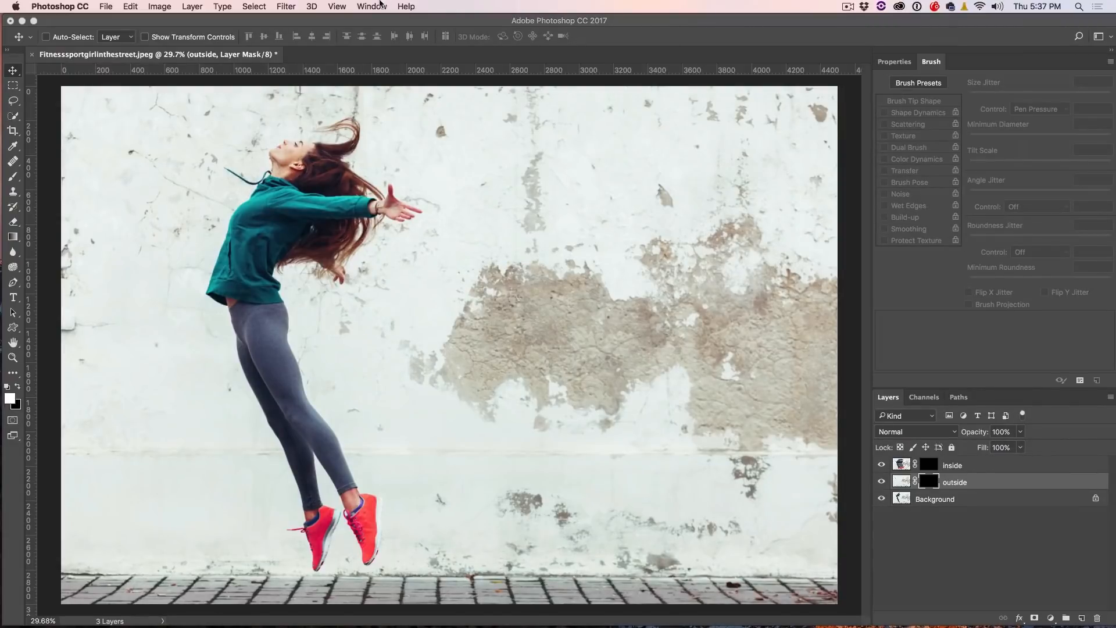
# Show the Libraries panel and load a Splatter Watercolour brush from the brush library
pyautogui.click(381, 5)
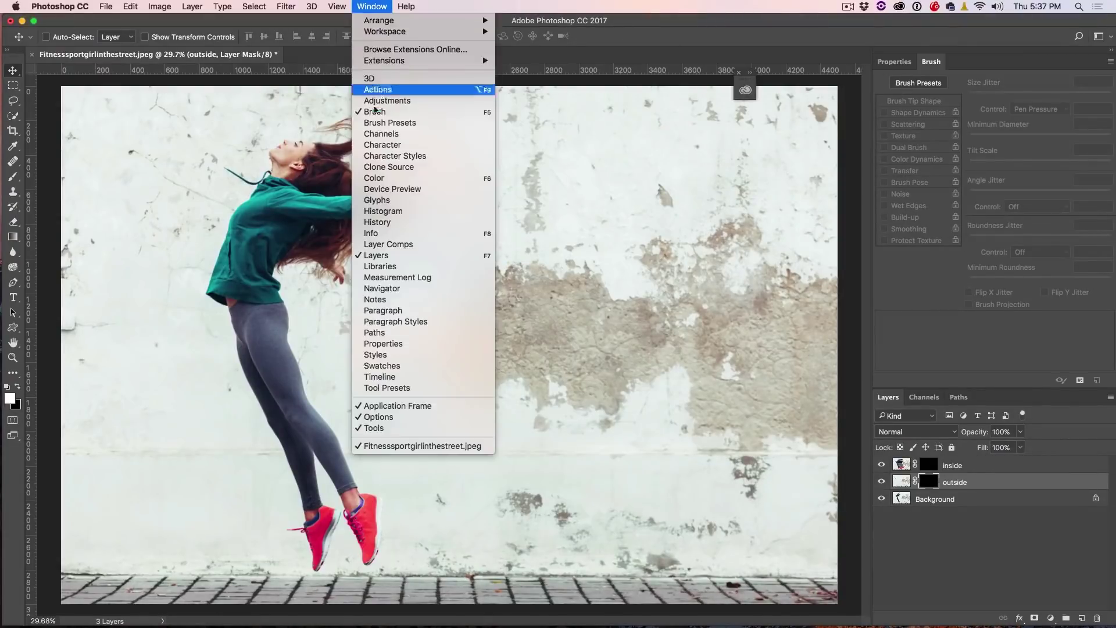
pyautogui.click(392, 267)
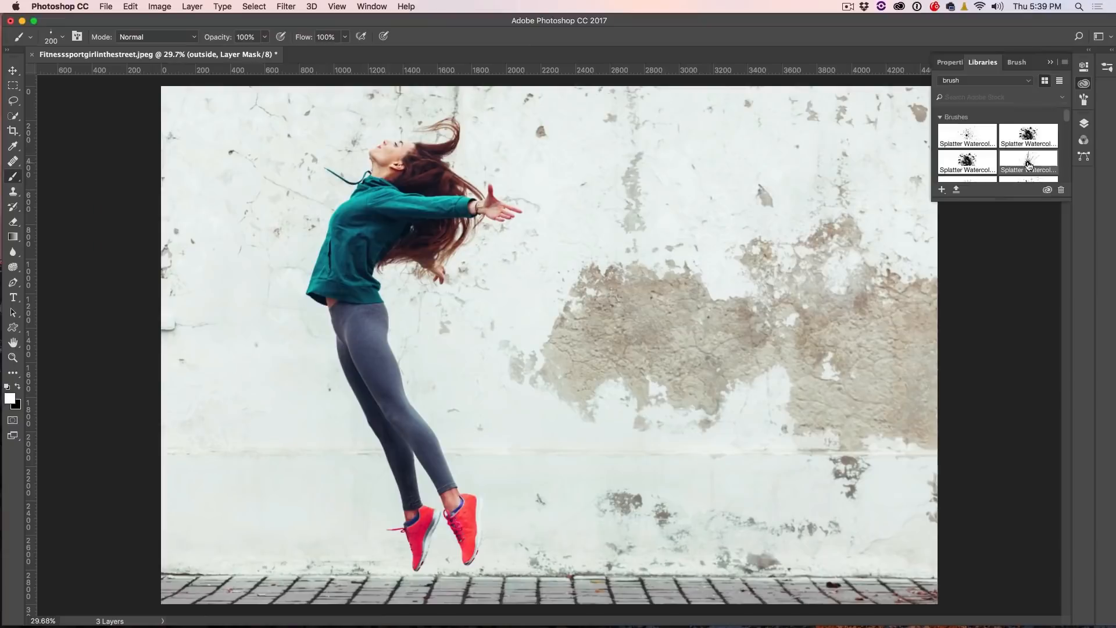
pyautogui.click(1027, 162)
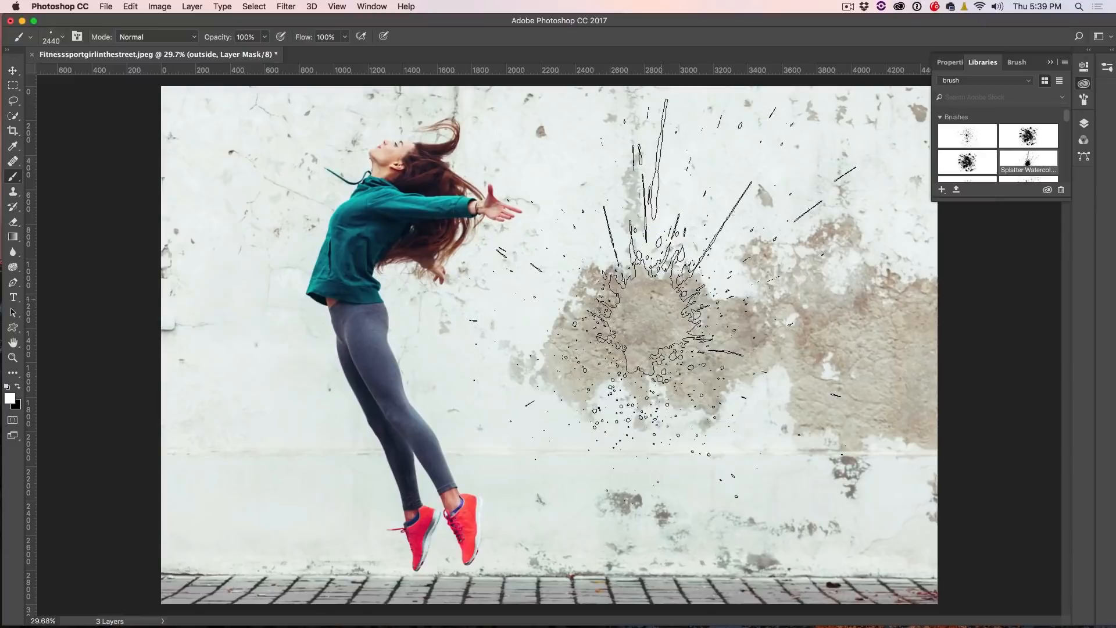
pyautogui.click(1107, 71)
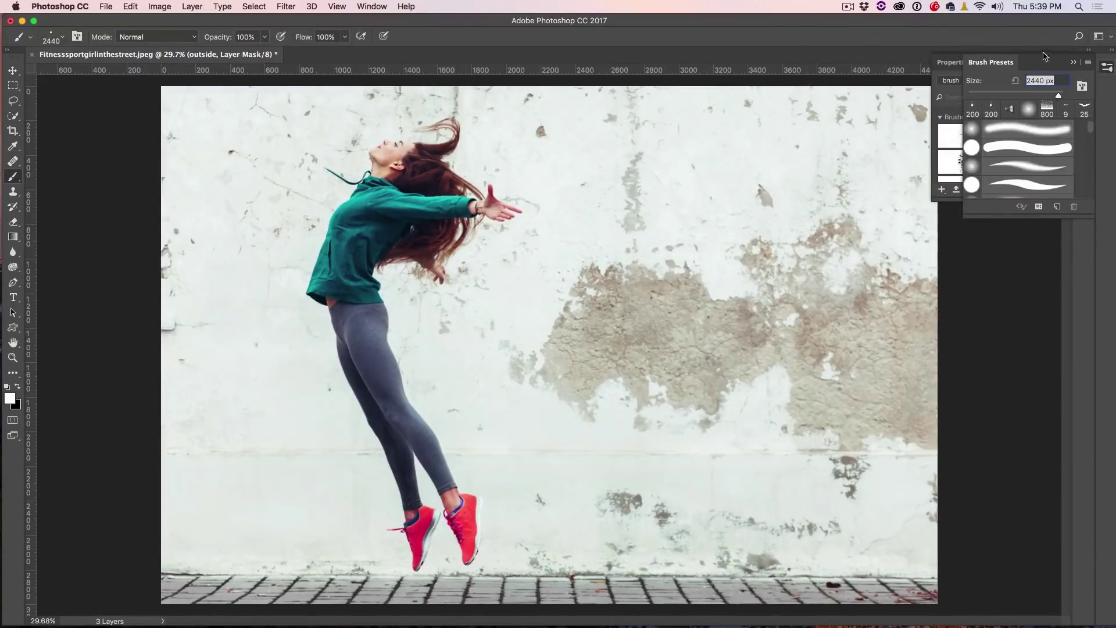
pyautogui.click(1105, 73)
# Bring up the Brush settings panel via Window > Brush
pyautogui.click(375, 6)
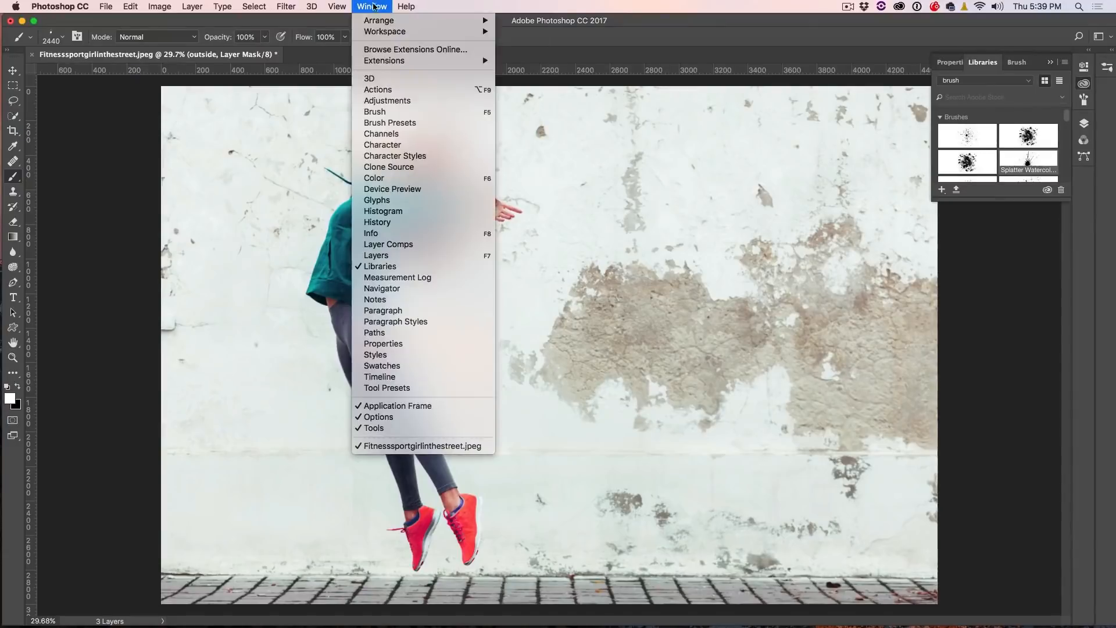
pyautogui.click(381, 114)
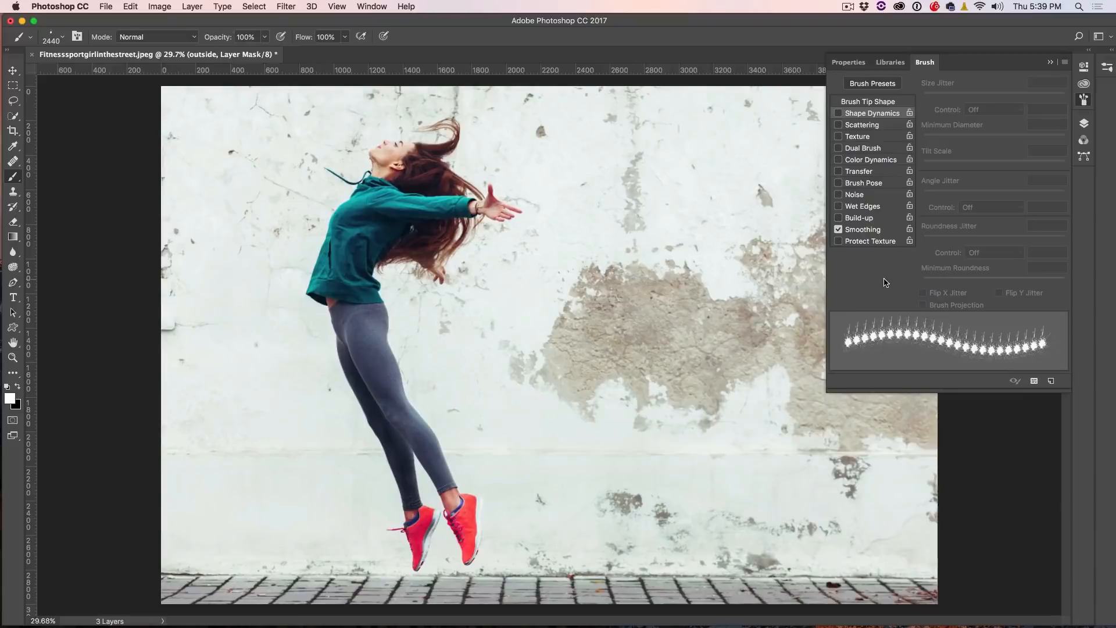
# Enable Shape Dynamics with 82% size jitter controlled by pen pressure
pyautogui.click(872, 114)
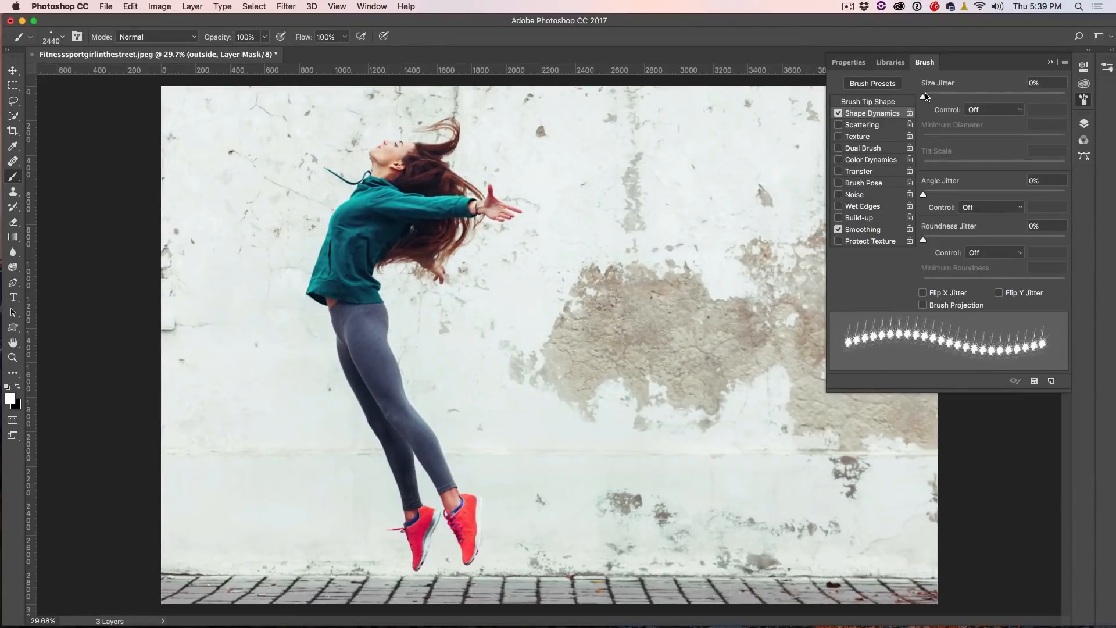
pyautogui.moveTo(924, 97); pyautogui.dragTo(1040, 95)
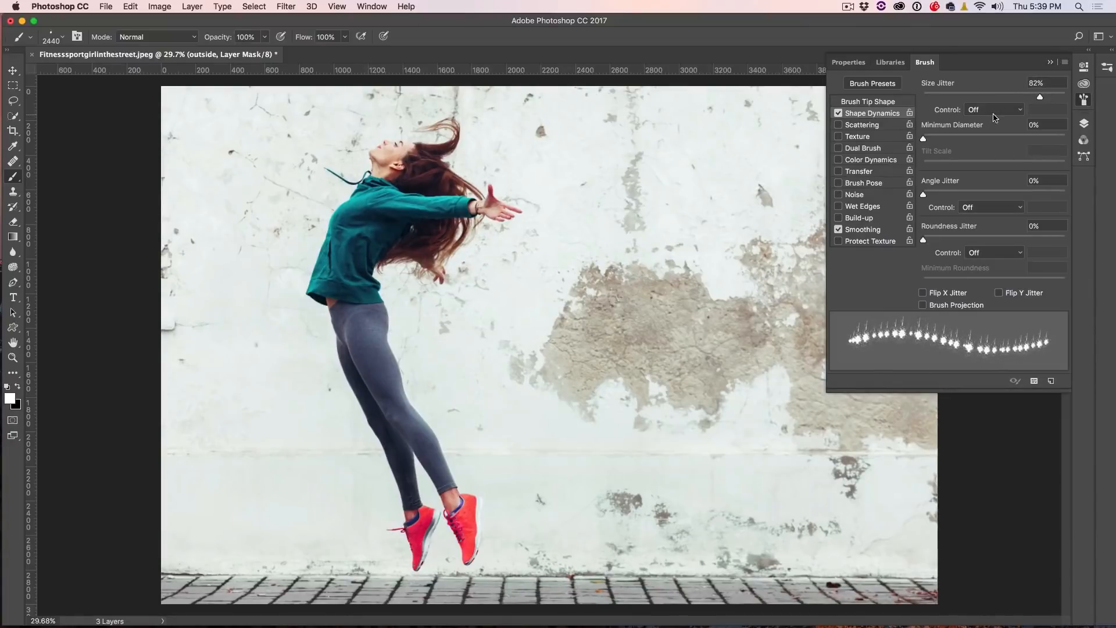
pyautogui.click(993, 113)
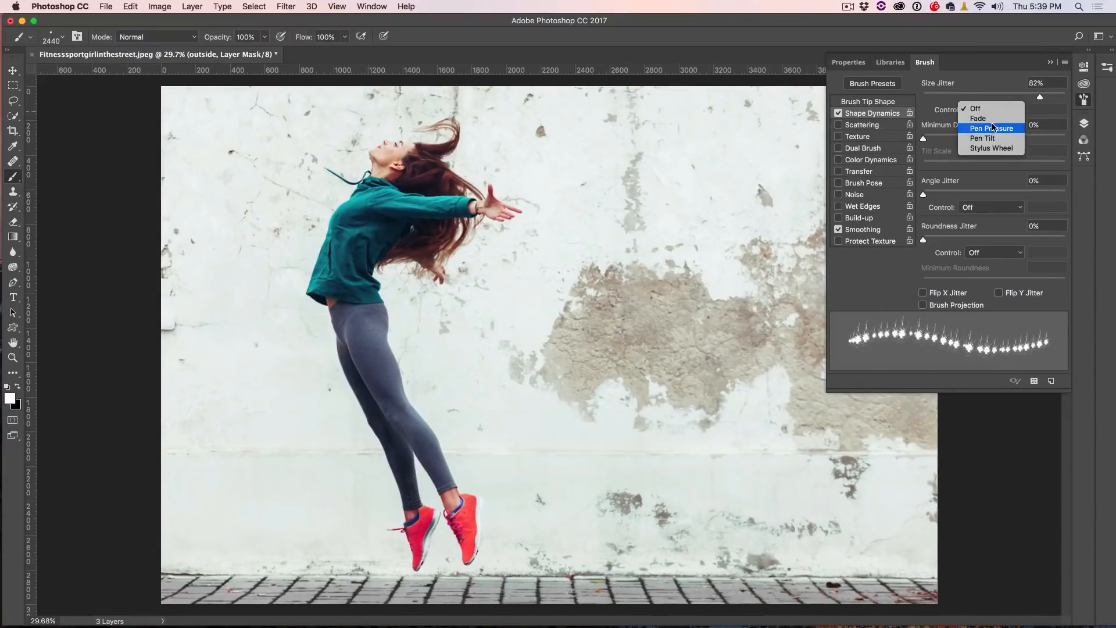
pyautogui.click(994, 127)
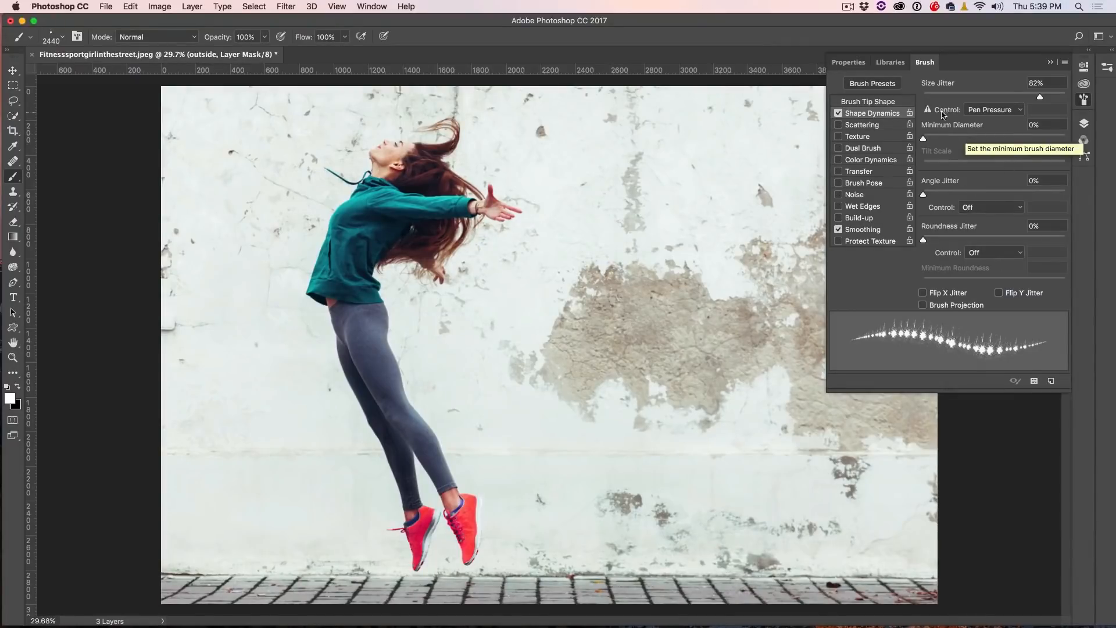
pyautogui.click(973, 105)
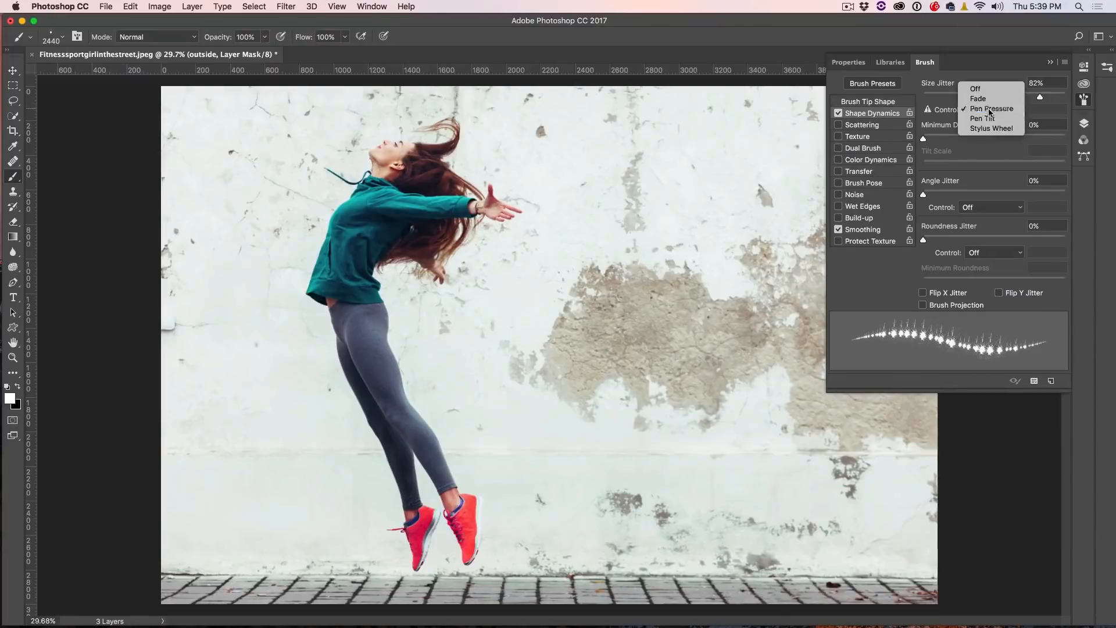
pyautogui.click(1001, 109)
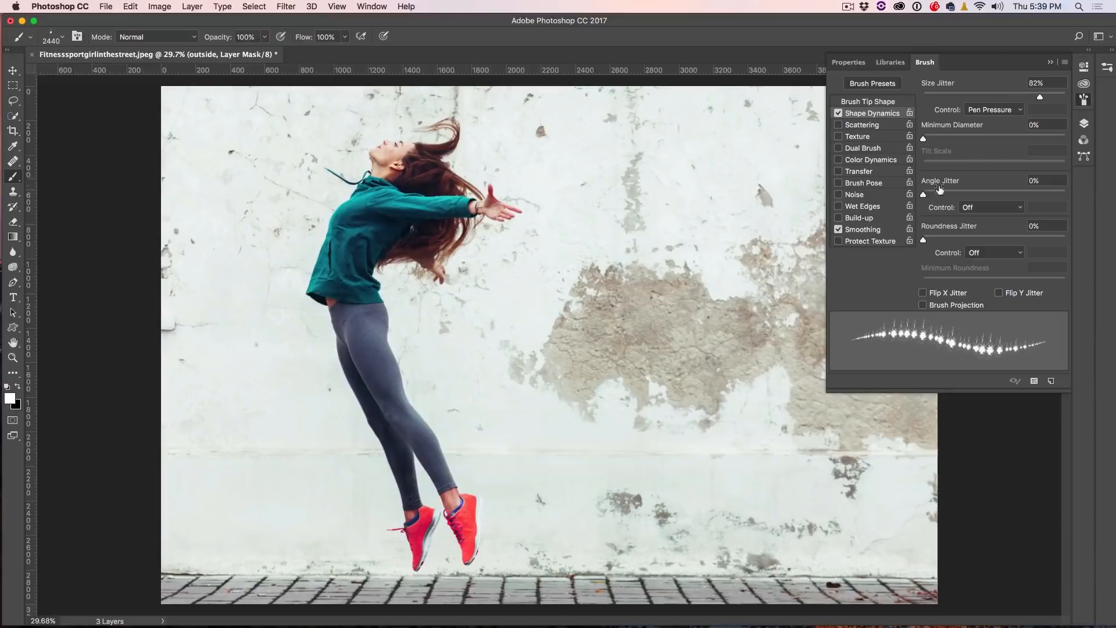
# Add about 13% angle jitter and switch Scattering on
pyautogui.moveTo(923, 194); pyautogui.dragTo(941, 194)
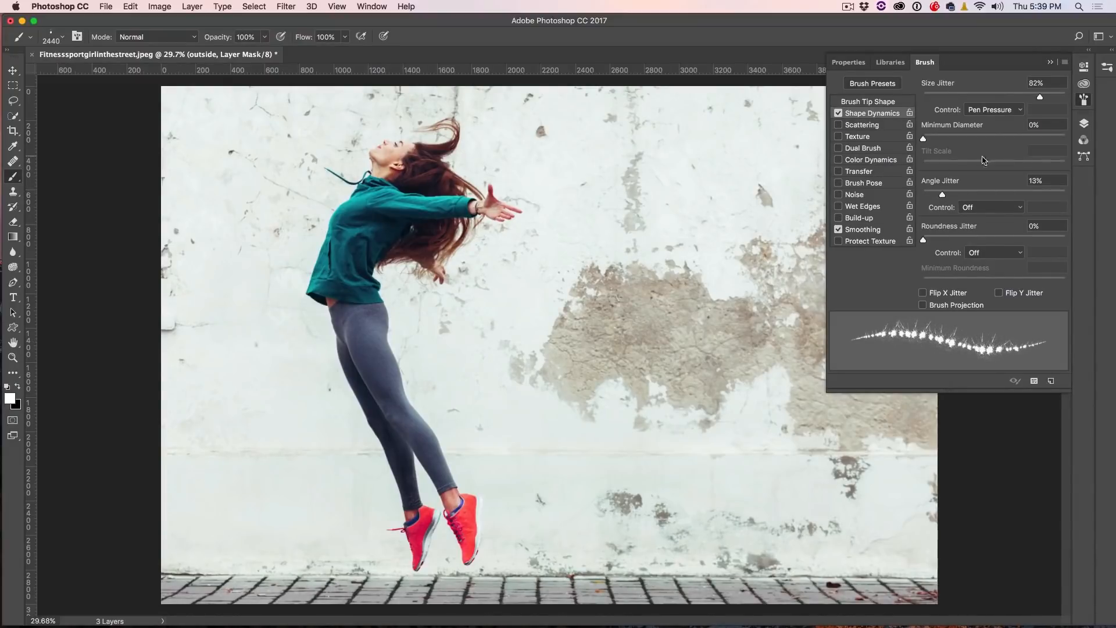
pyautogui.click(865, 125)
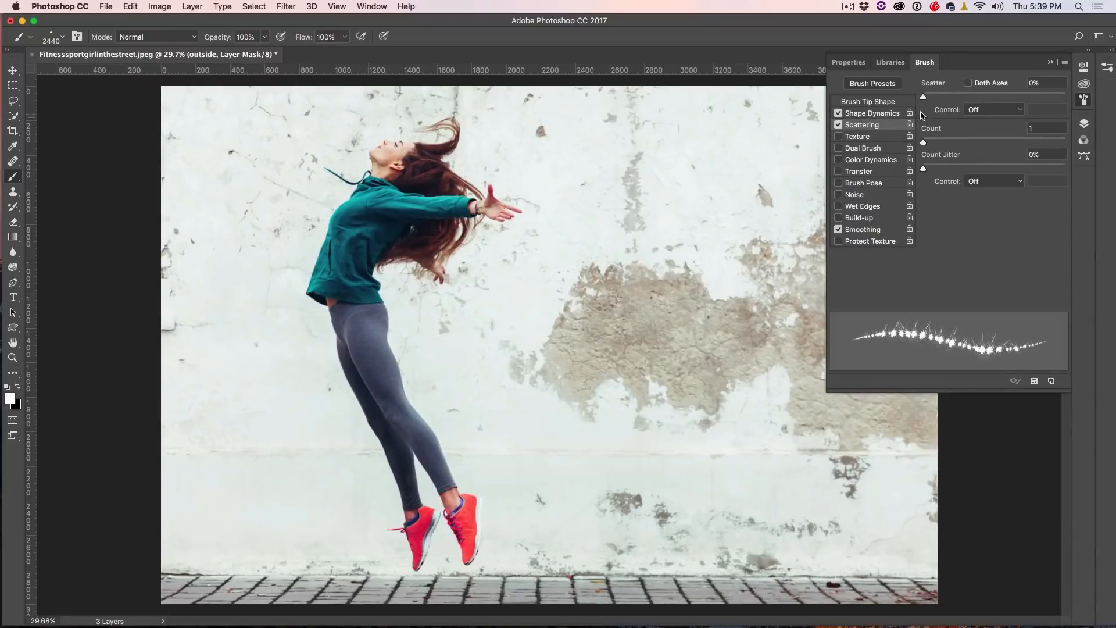
# Set scatter 265%, count 2 and 36% count jitter driven by pen pressure, then collapse the panel
pyautogui.moveTo(931, 99); pyautogui.dragTo(961, 98)
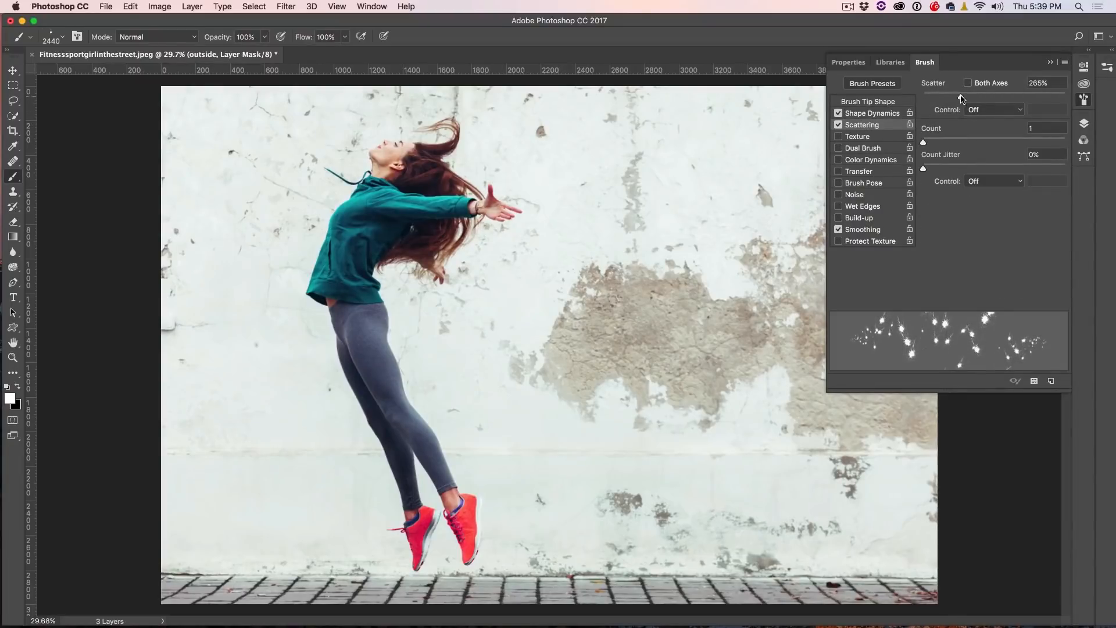
pyautogui.moveTo(925, 142); pyautogui.dragTo(929, 143)
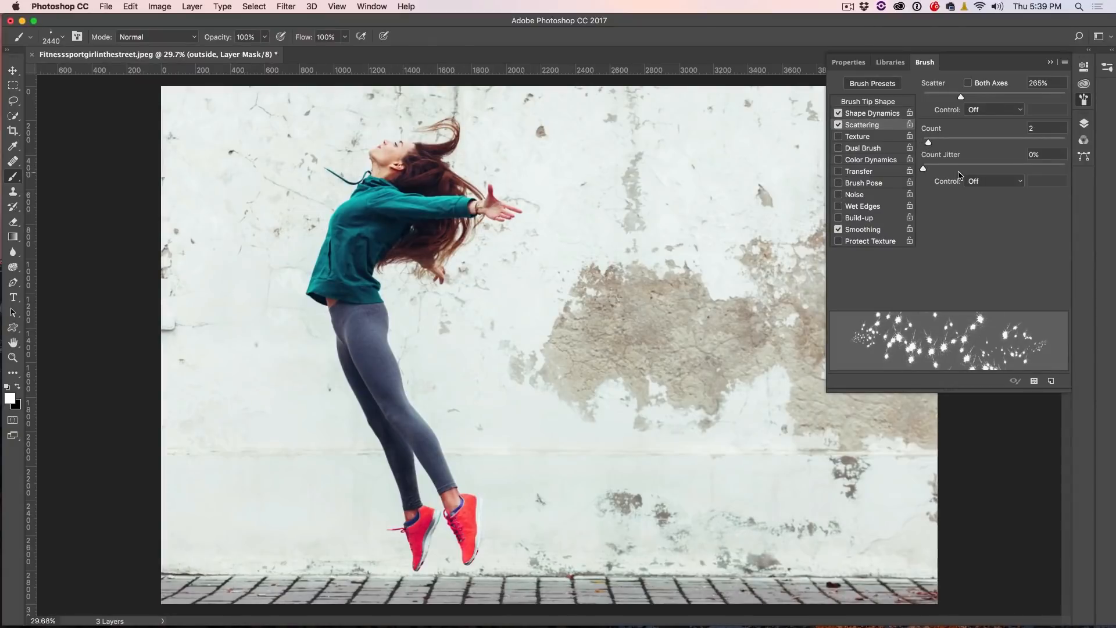
pyautogui.moveTo(923, 170); pyautogui.dragTo(974, 165)
pyautogui.click(985, 181)
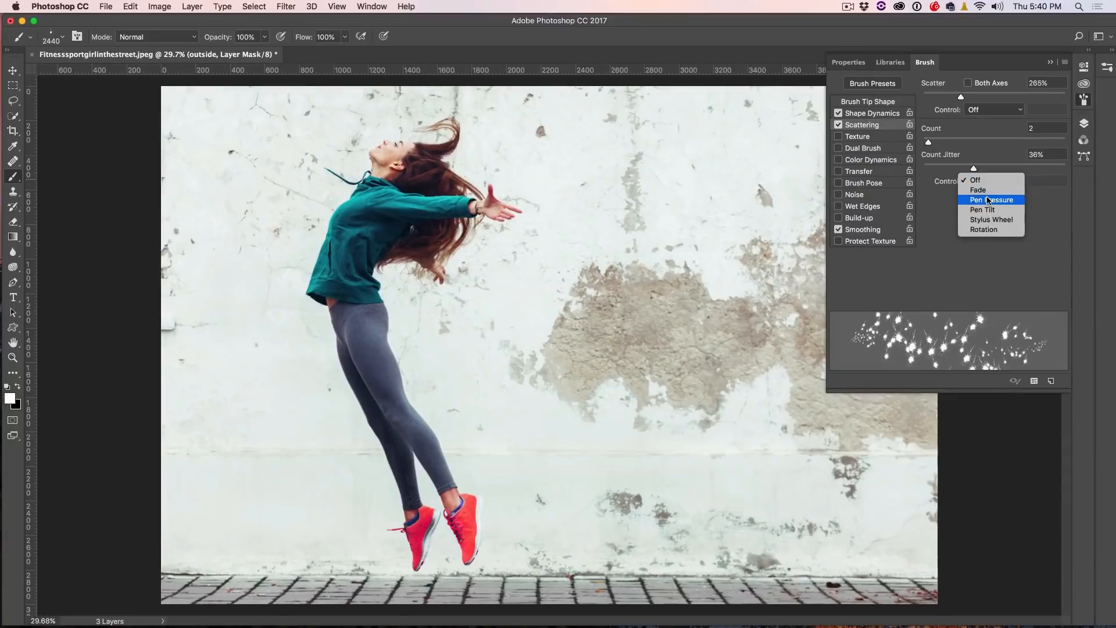
pyautogui.click(1003, 180)
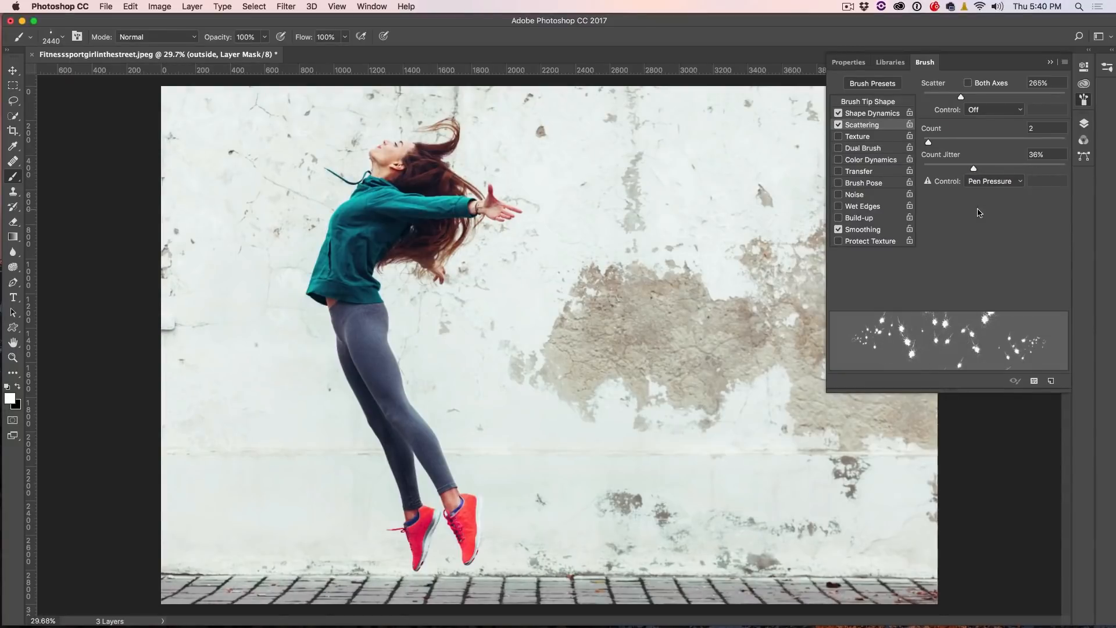
pyautogui.click(1047, 63)
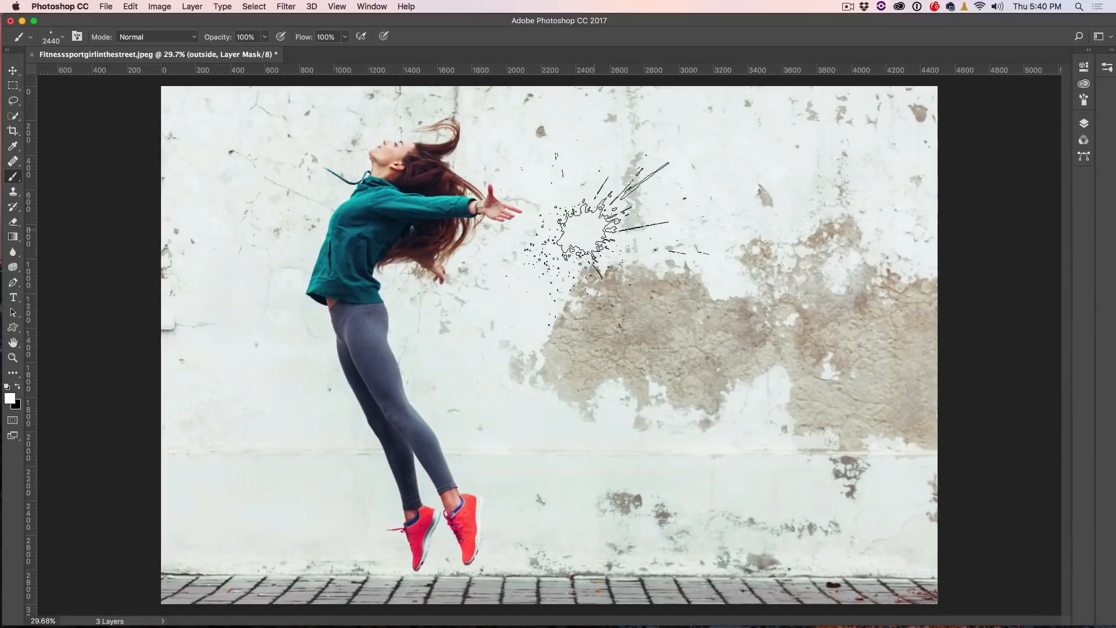
# Reduce the splatter brush size to 500 px with the [ key
pyautogui.press('[')
pyautogui.press('[')
pyautogui.press('[')
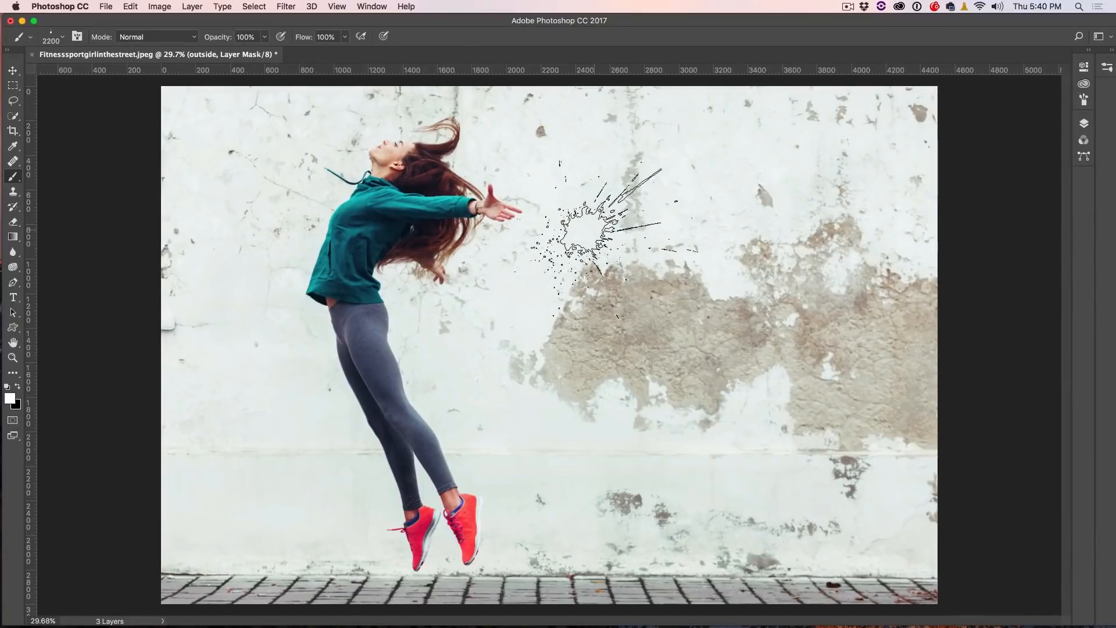
pyautogui.press('[')
pyautogui.press('[')
pyautogui.press('[')
pyautogui.press('[')
pyautogui.press('[')
pyautogui.press('[')
pyautogui.press('[')
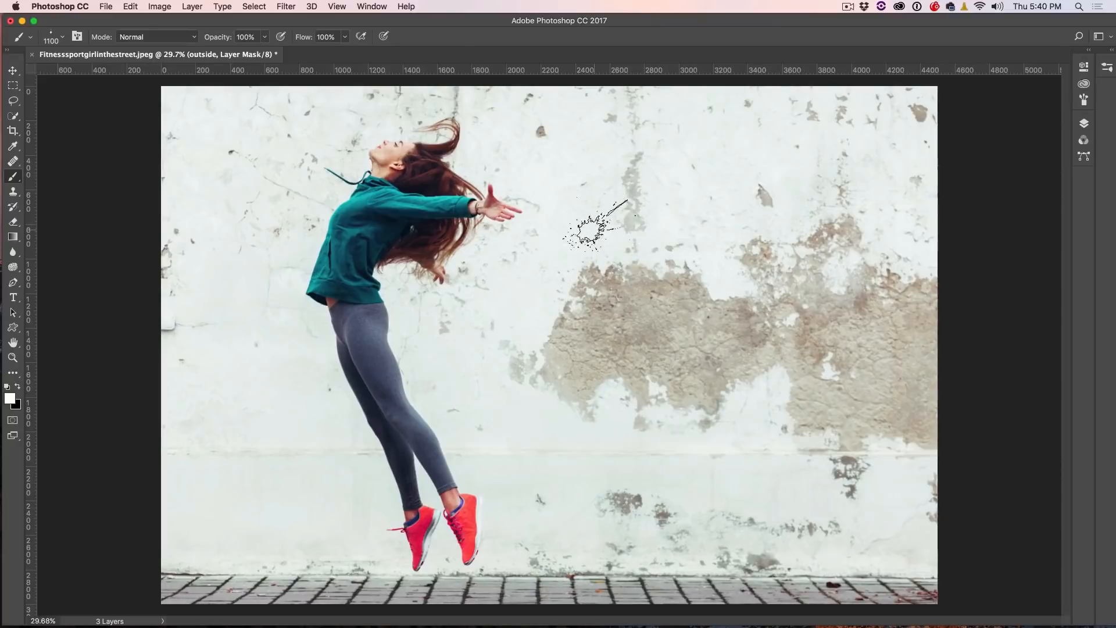
pyautogui.press('[')
pyautogui.press('[')
pyautogui.press('[')
pyautogui.press('[')
pyautogui.press('[')
# Float the Layers panel in its own window and close the Channels/Paths group
pyautogui.click(1082, 126)
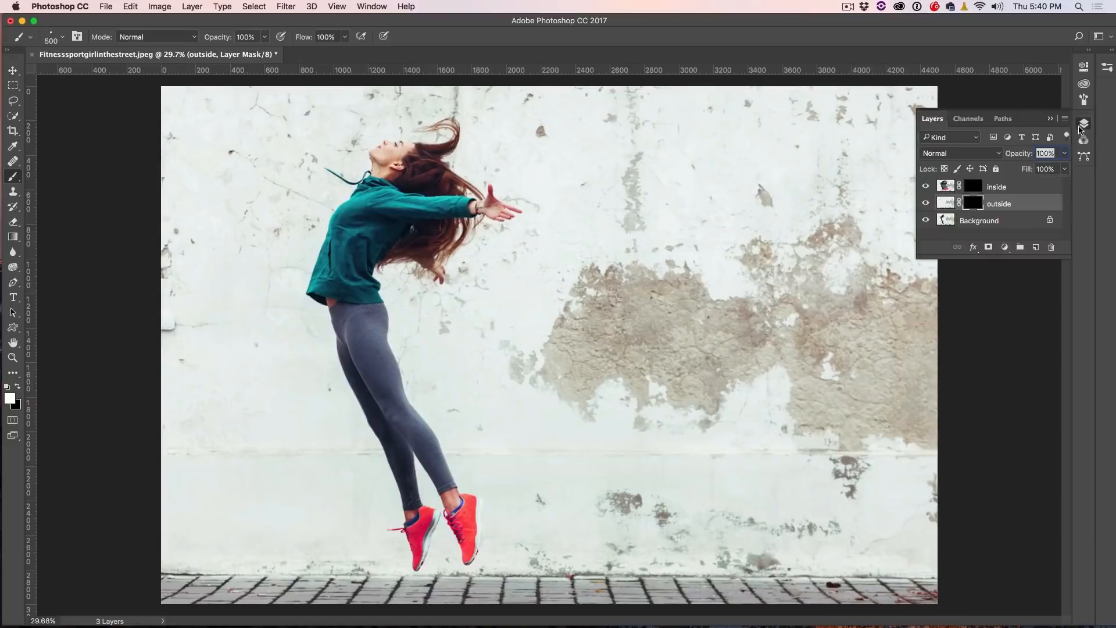
pyautogui.moveTo(933, 118); pyautogui.dragTo(777, 97)
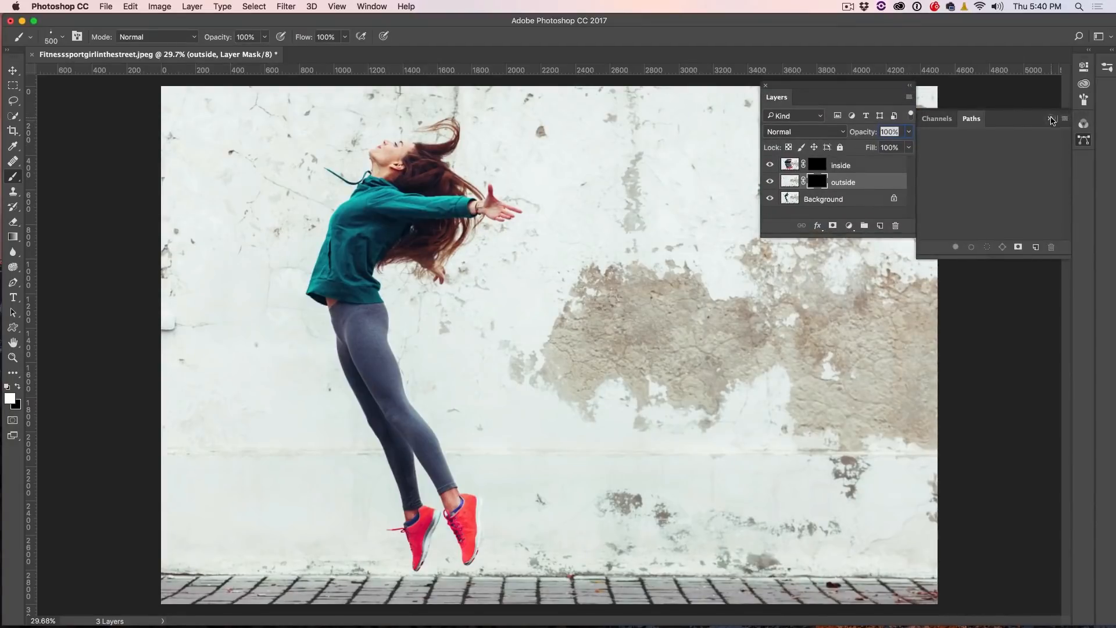
pyautogui.click(1052, 120)
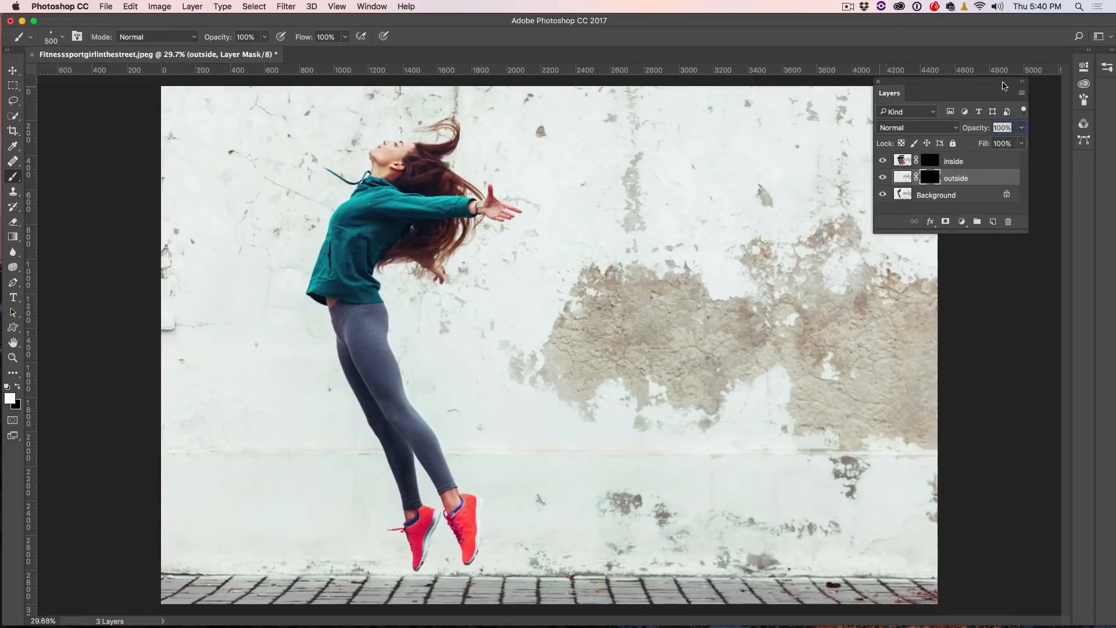
pyautogui.moveTo(1002, 85); pyautogui.dragTo(1022, 85)
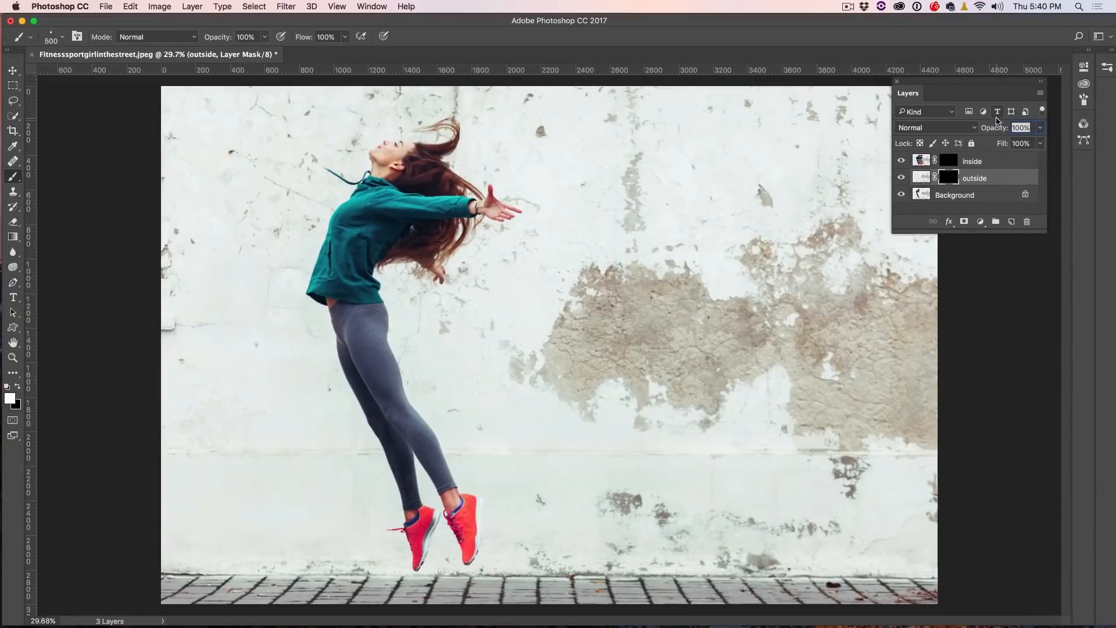
# Select the inside layer, then return to the outside layer's mask
pyautogui.click(979, 161)
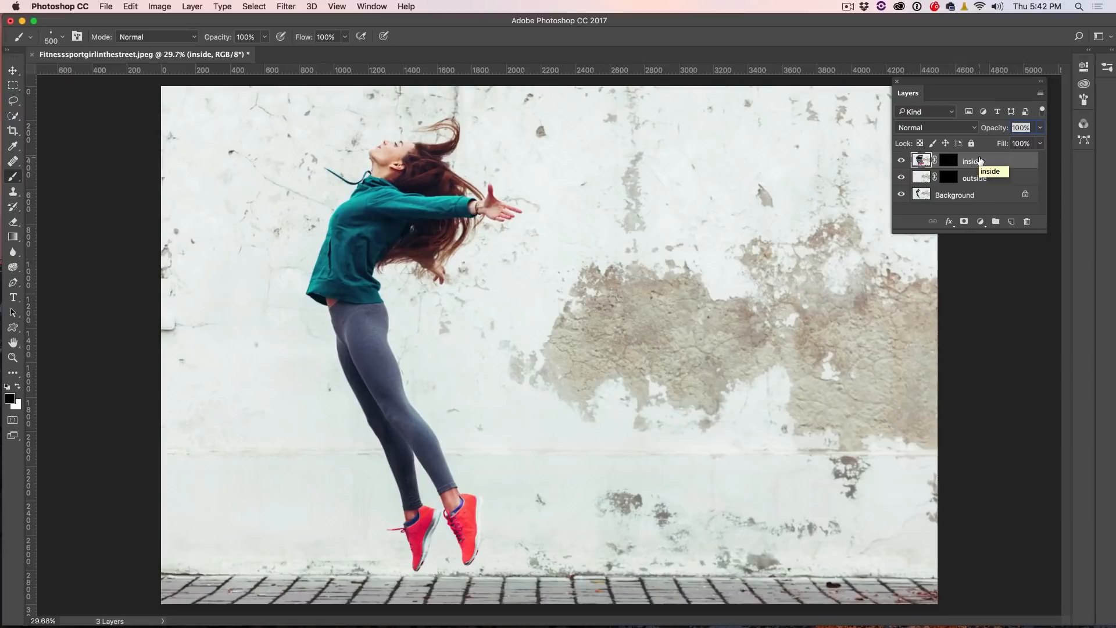
pyautogui.click(978, 177)
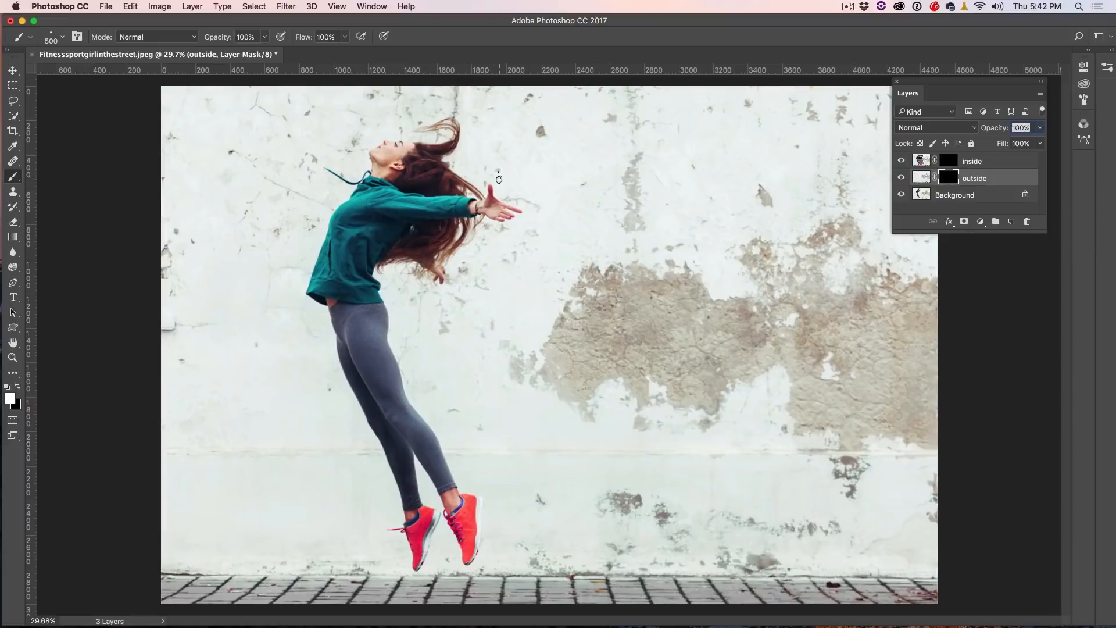
# With a smaller particle brush, scatter specks through the hair toward the outstretched hand
pyautogui.press('[')
pyautogui.press('[')
pyautogui.press('[')
pyautogui.moveTo(449, 148); pyautogui.dragTo(493, 201)
pyautogui.moveTo(475, 208)
pyautogui.mouseDown()
pyautogui.moveTo(447, 237)
pyautogui.moveTo(439, 271)
pyautogui.moveTo(459, 224)
pyautogui.moveTo(418, 155)
pyautogui.moveTo(434, 119)
pyautogui.moveTo(440, 154)
pyautogui.moveTo(425, 160)
pyautogui.moveTo(375, 384)
pyautogui.moveTo(463, 523)
pyautogui.moveTo(411, 419)
pyautogui.moveTo(427, 229)
pyautogui.moveTo(417, 553)
pyautogui.moveTo(417, 434)
pyautogui.moveTo(380, 277)
pyautogui.moveTo(388, 367)
pyautogui.moveTo(471, 512)
pyautogui.moveTo(456, 131)
pyautogui.moveTo(505, 200)
pyautogui.moveTo(499, 174)
pyautogui.moveTo(510, 254)
pyautogui.mouseUp()
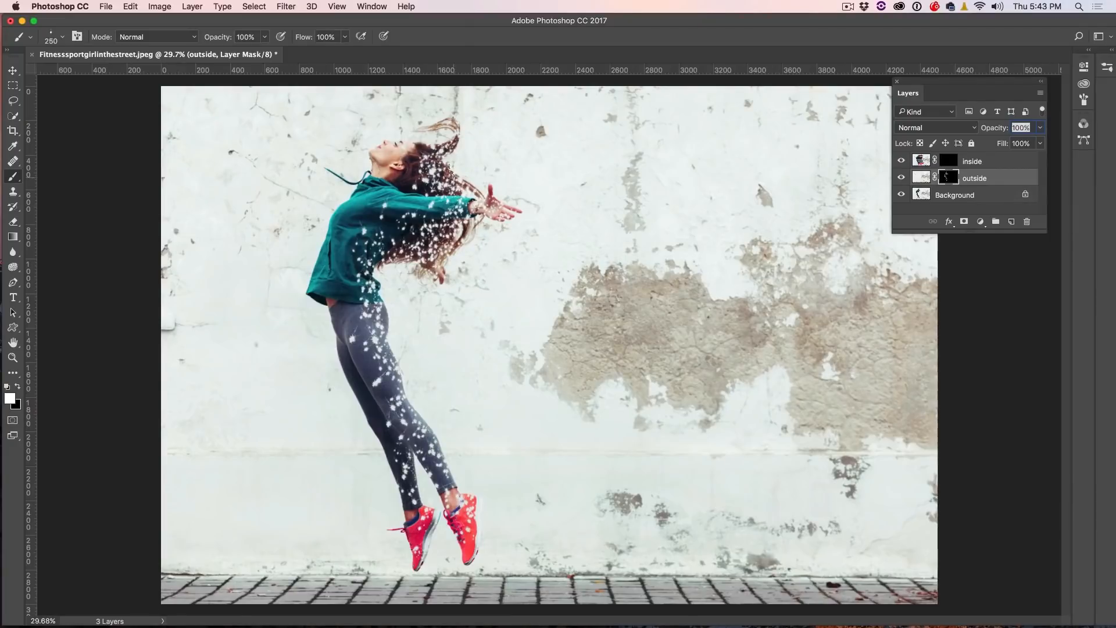
pyautogui.press('[')
pyautogui.press('[')
pyautogui.press('[')
pyautogui.moveTo(440, 269)
pyautogui.mouseDown()
pyautogui.moveTo(395, 292)
pyautogui.moveTo(401, 314)
pyautogui.mouseUp()
# Add finer specks down the legs to the shoe and back across the hair and arm
pyautogui.moveTo(397, 361)
pyautogui.mouseDown()
pyautogui.moveTo(406, 412)
pyautogui.moveTo(453, 465)
pyautogui.moveTo(467, 541)
pyautogui.moveTo(456, 457)
pyautogui.moveTo(428, 411)
pyautogui.mouseUp()
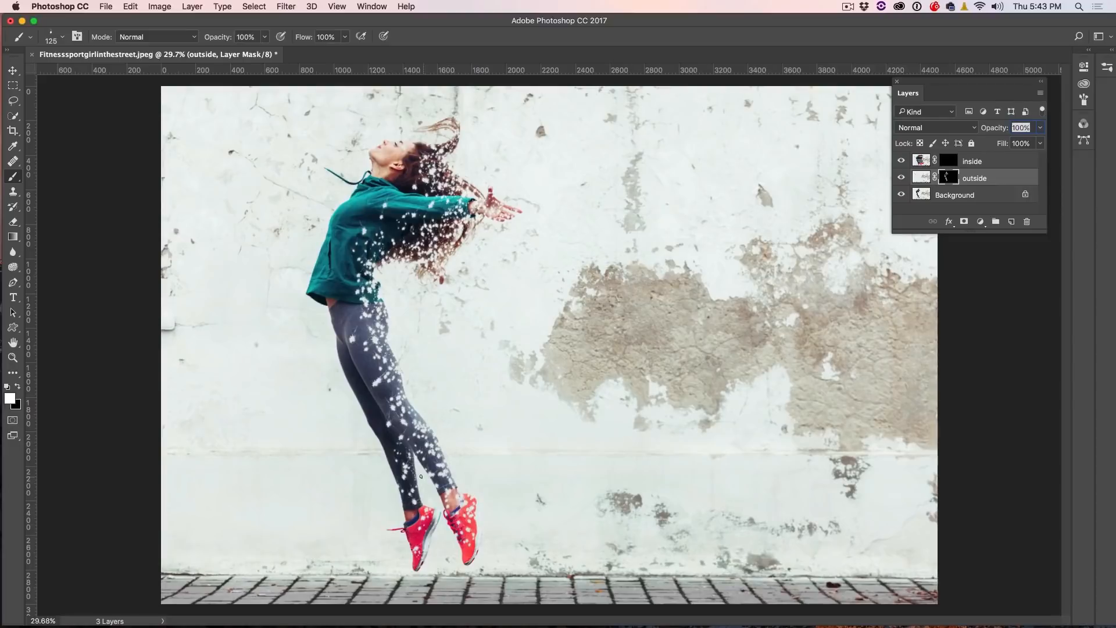
pyautogui.moveTo(420, 476)
pyautogui.mouseDown()
pyautogui.moveTo(414, 462)
pyautogui.moveTo(427, 545)
pyautogui.moveTo(421, 462)
pyautogui.mouseUp()
pyautogui.press('[')
pyautogui.press('[')
pyautogui.press('[')
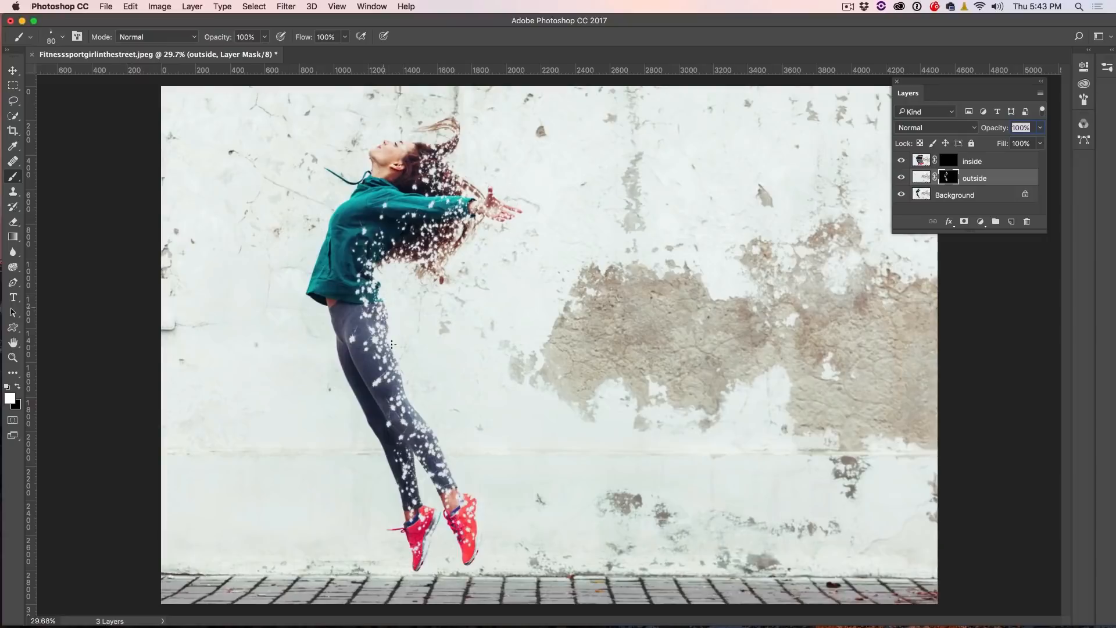
pyautogui.moveTo(390, 331); pyautogui.dragTo(429, 420)
pyautogui.moveTo(396, 262); pyautogui.dragTo(445, 225)
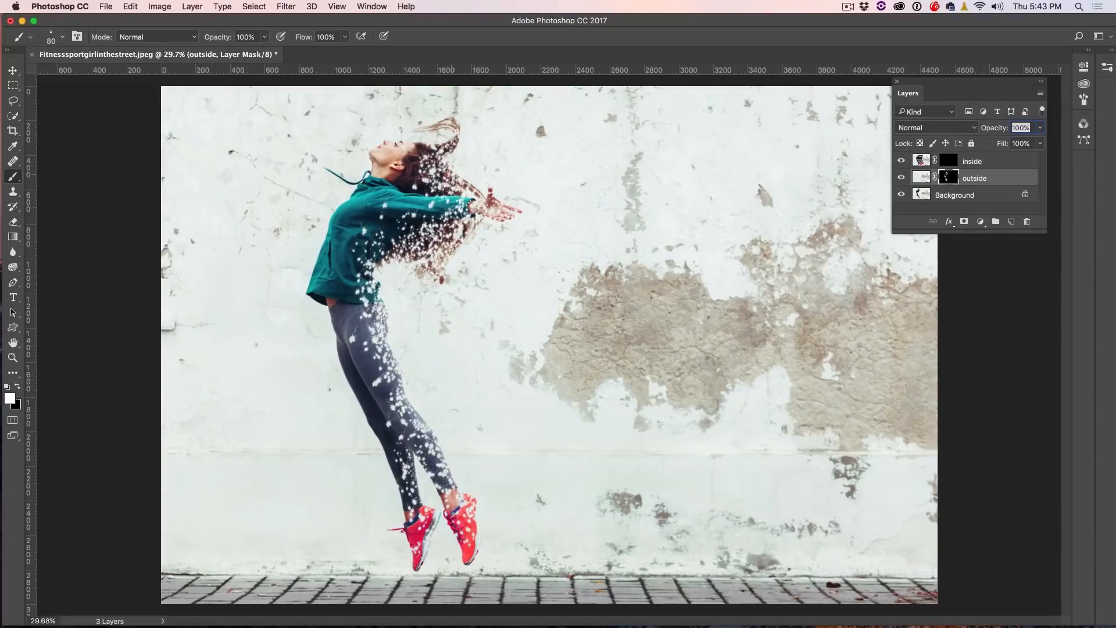
pyautogui.moveTo(436, 161)
pyautogui.mouseDown()
pyautogui.moveTo(502, 208)
pyautogui.moveTo(417, 194)
pyautogui.mouseUp()
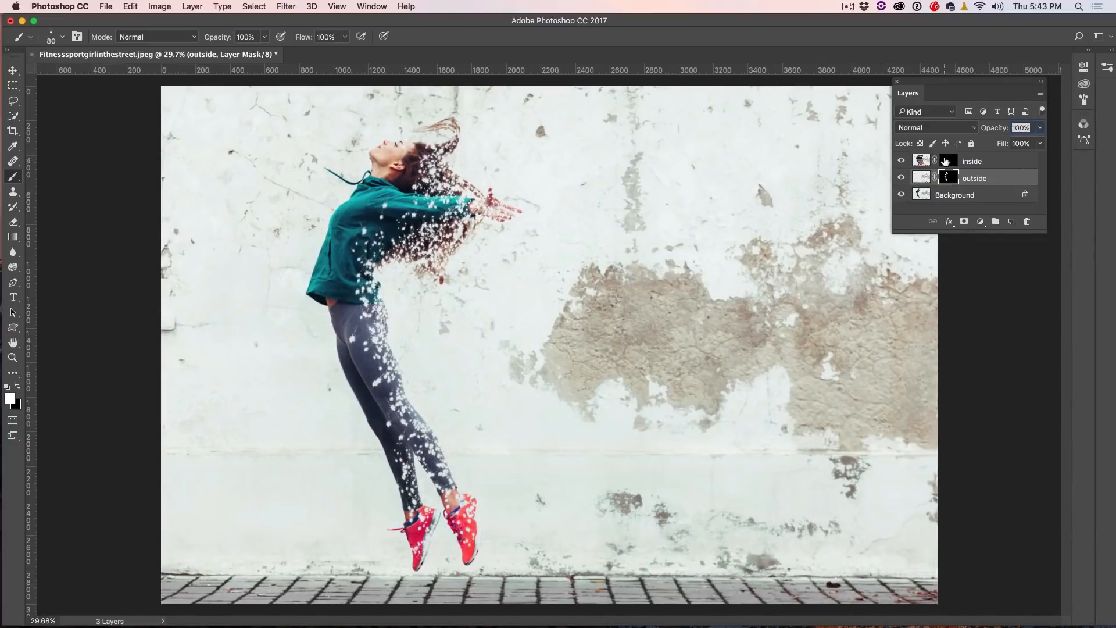
# On the inside layer's mask, paint larger dark particles below the jacket, around the arm and over the legs
pyautogui.click(949, 161)
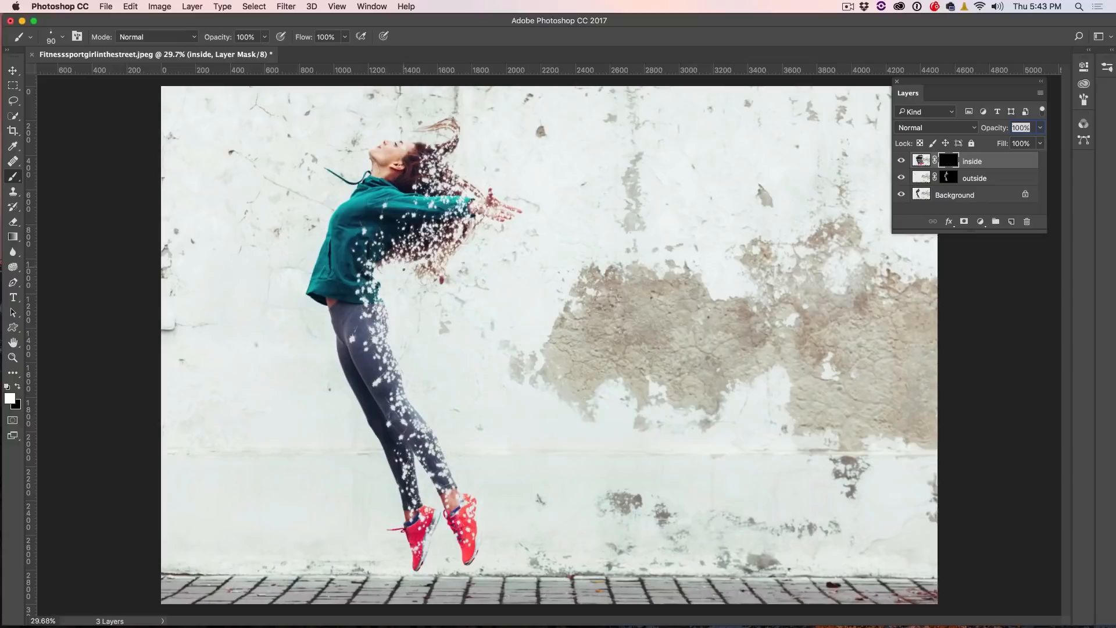
pyautogui.press(']')
pyautogui.press(']')
pyautogui.press(']')
pyautogui.press(']')
pyautogui.press(']')
pyautogui.moveTo(394, 265)
pyautogui.mouseDown()
pyautogui.moveTo(400, 339)
pyautogui.moveTo(467, 515)
pyautogui.mouseUp()
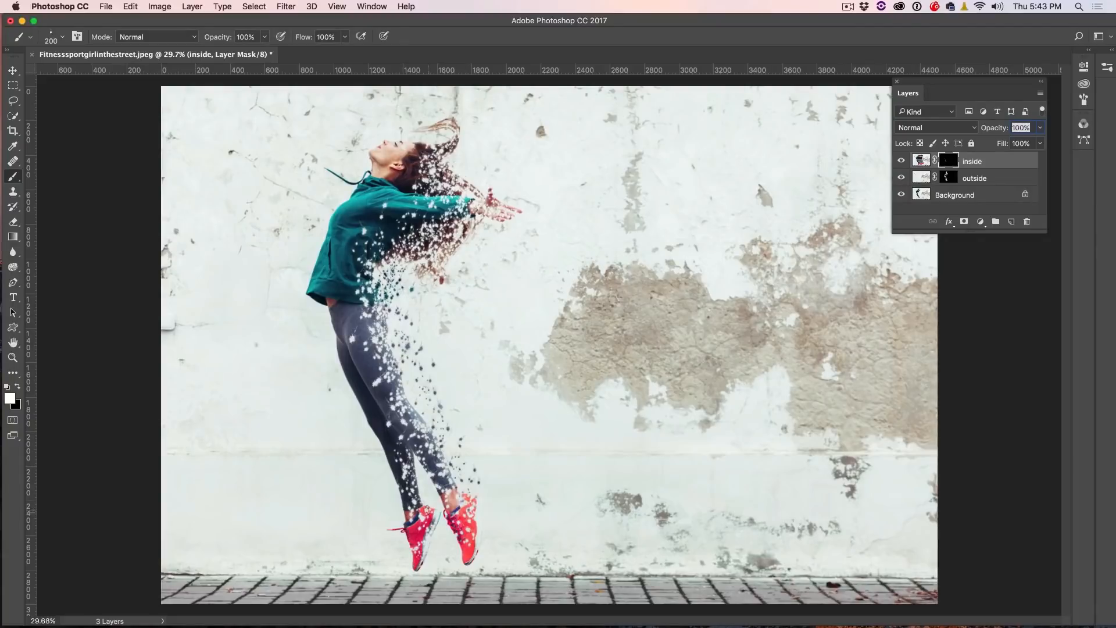
pyautogui.moveTo(393, 279)
pyautogui.mouseDown()
pyautogui.moveTo(534, 213)
pyautogui.moveTo(479, 118)
pyautogui.moveTo(385, 265)
pyautogui.moveTo(491, 242)
pyautogui.mouseUp()
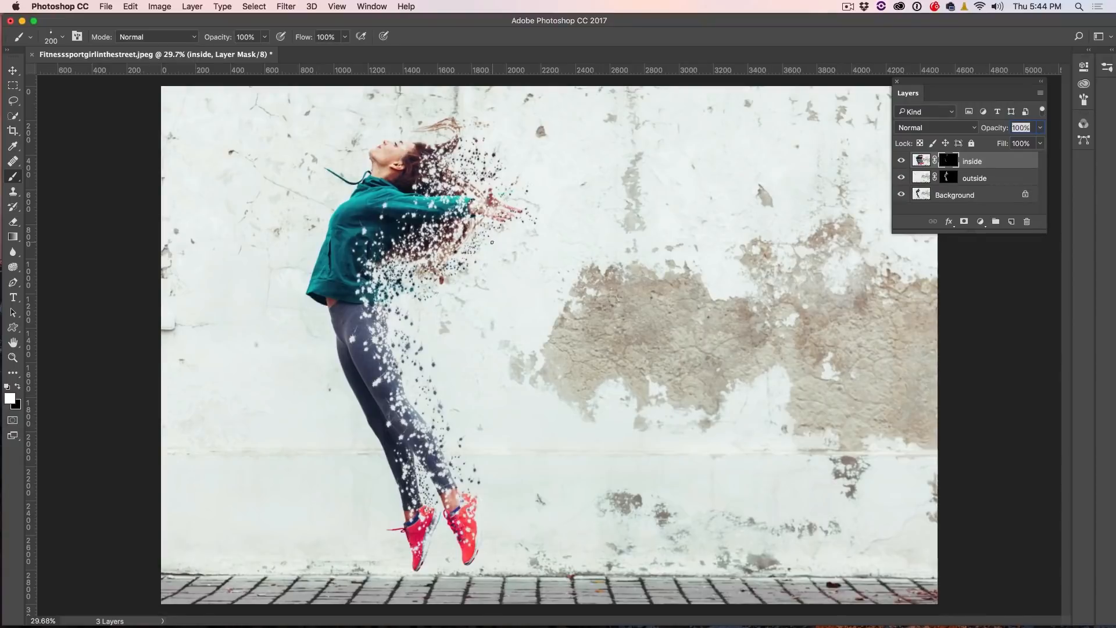
pyautogui.moveTo(490, 242)
pyautogui.mouseDown()
pyautogui.moveTo(397, 358)
pyautogui.moveTo(423, 414)
pyautogui.moveTo(420, 469)
pyautogui.moveTo(469, 413)
pyautogui.mouseUp()
# With a smaller brush, trail particles down the leg and from the sweater and hair toward the upper right
pyautogui.press(']')
pyautogui.press(']')
pyautogui.press(']')
pyautogui.press('[')
pyautogui.press('[')
pyautogui.press('[')
pyautogui.press('[')
pyautogui.press('[')
pyautogui.moveTo(439, 356); pyautogui.dragTo(460, 461)
pyautogui.moveTo(435, 298); pyautogui.dragTo(571, 206)
pyautogui.moveTo(456, 156); pyautogui.dragTo(559, 167)
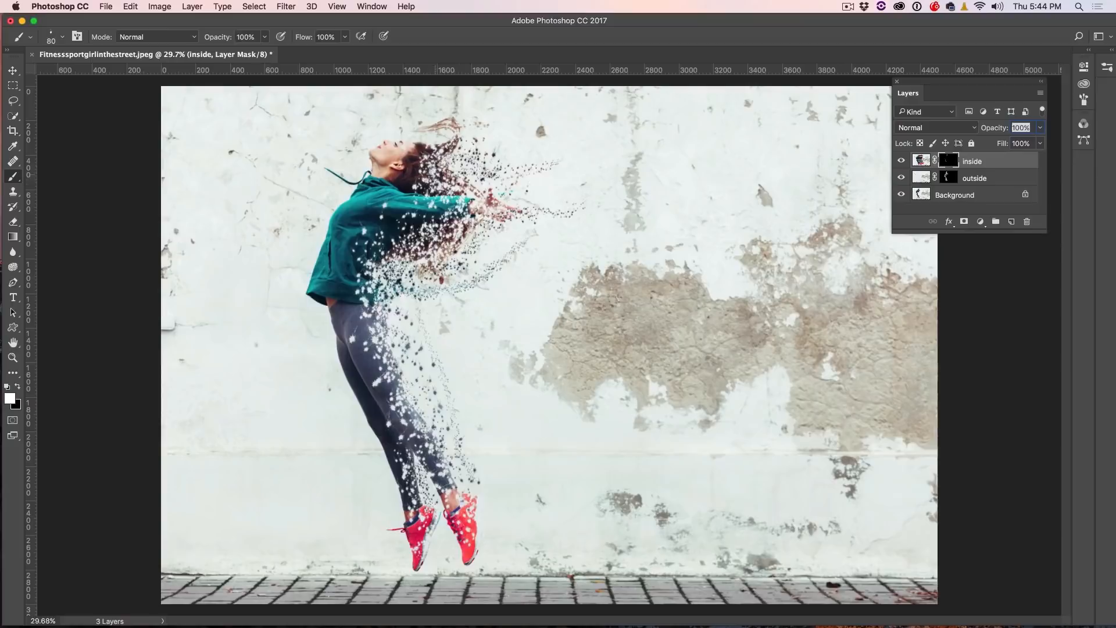
pyautogui.moveTo(489, 168); pyautogui.dragTo(575, 145)
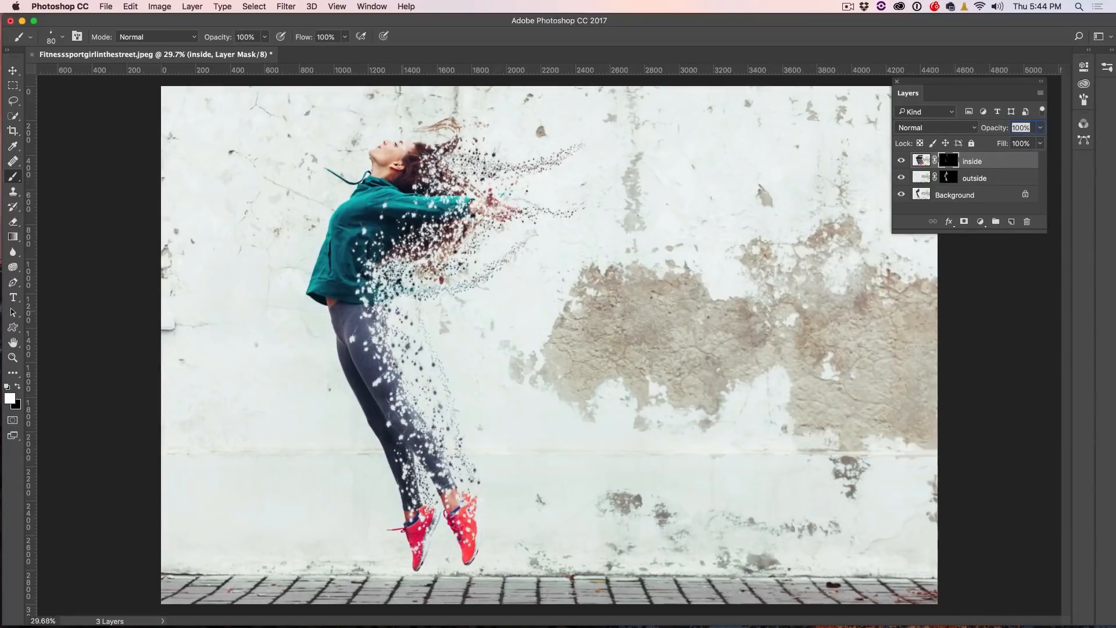
# Paint diagonal particle trails from the body, lower body and legs rightward across the wall
pyautogui.moveTo(391, 295)
pyautogui.mouseDown()
pyautogui.moveTo(518, 244)
pyautogui.moveTo(549, 212)
pyautogui.mouseUp()
pyautogui.moveTo(436, 314); pyautogui.dragTo(551, 281)
pyautogui.moveTo(435, 402); pyautogui.dragTo(547, 354)
pyautogui.moveTo(446, 471); pyautogui.dragTo(568, 447)
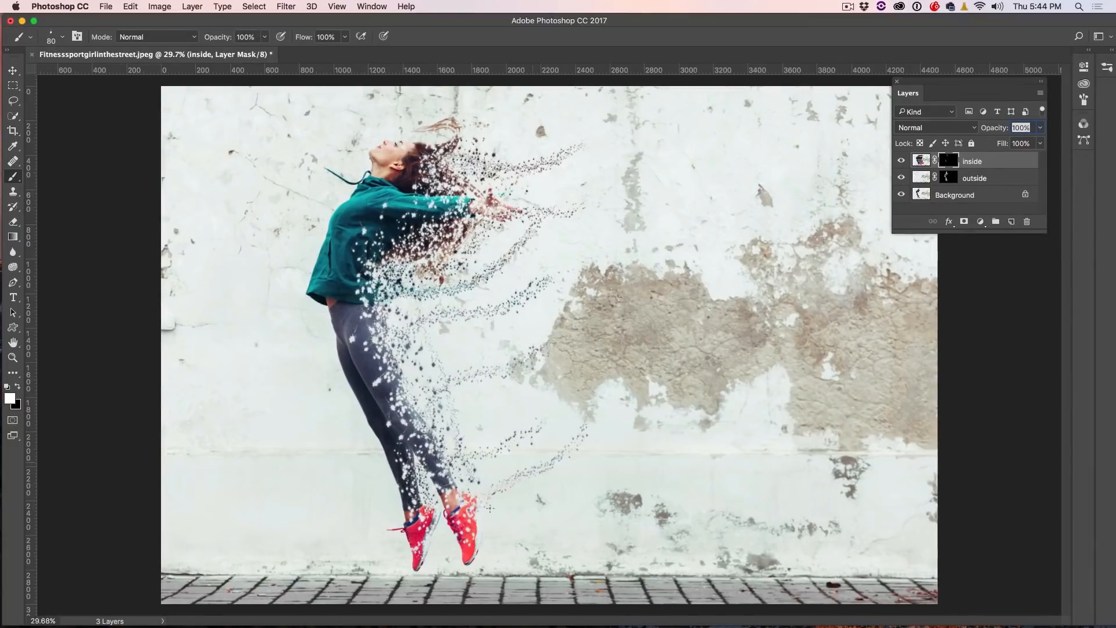
pyautogui.moveTo(462, 490); pyautogui.dragTo(576, 408)
pyautogui.moveTo(446, 449); pyautogui.dragTo(536, 374)
pyautogui.moveTo(410, 354); pyautogui.dragTo(484, 330)
# Layer more trails across the torso and upper hair, with specks down beside the shoes
pyautogui.moveTo(392, 301)
pyautogui.mouseDown()
pyautogui.moveTo(516, 270)
pyautogui.moveTo(485, 260)
pyautogui.mouseUp()
pyautogui.moveTo(453, 172); pyautogui.dragTo(580, 141)
pyautogui.moveTo(405, 385)
pyautogui.mouseDown()
pyautogui.moveTo(536, 218)
pyautogui.moveTo(543, 253)
pyautogui.mouseUp()
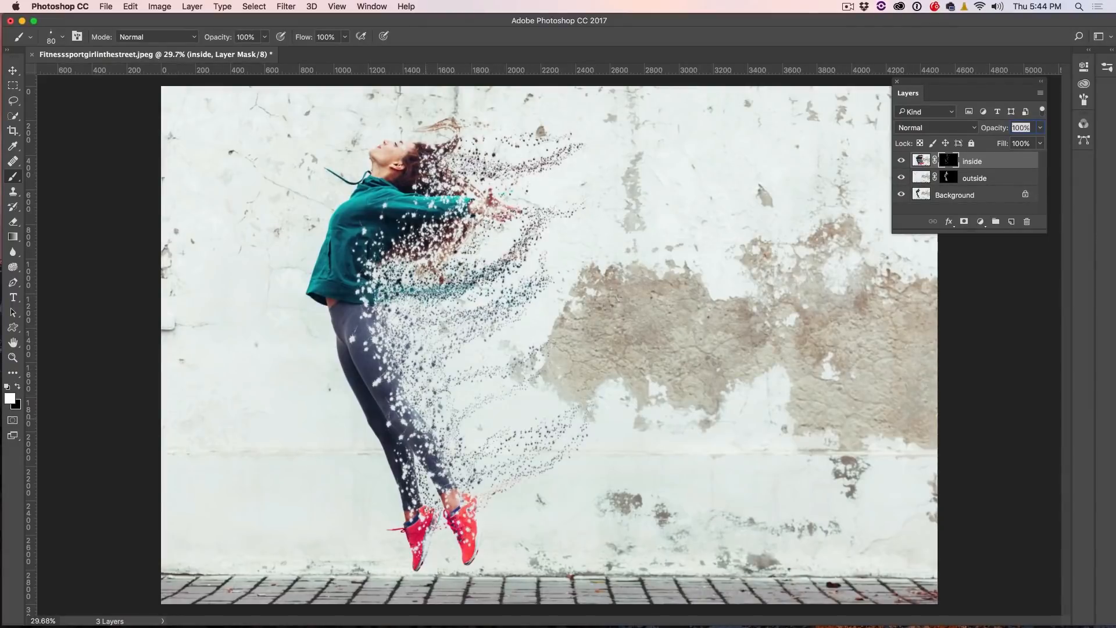
pyautogui.moveTo(426, 493); pyautogui.dragTo(480, 358)
pyautogui.moveTo(493, 481); pyautogui.dragTo(573, 431)
pyautogui.moveTo(484, 552); pyautogui.dragTo(537, 501)
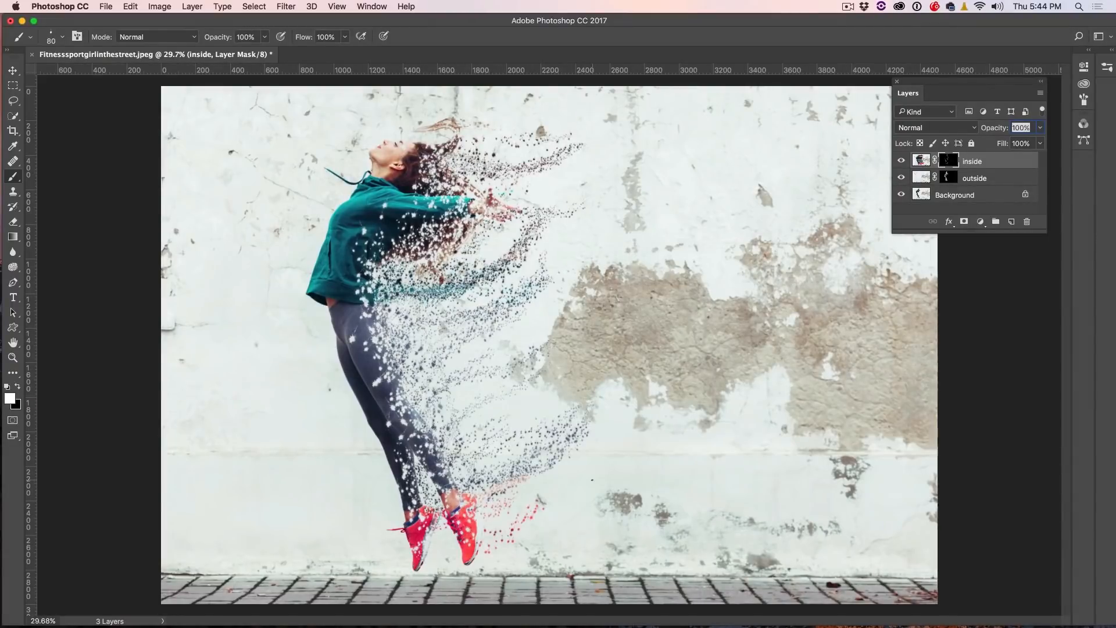